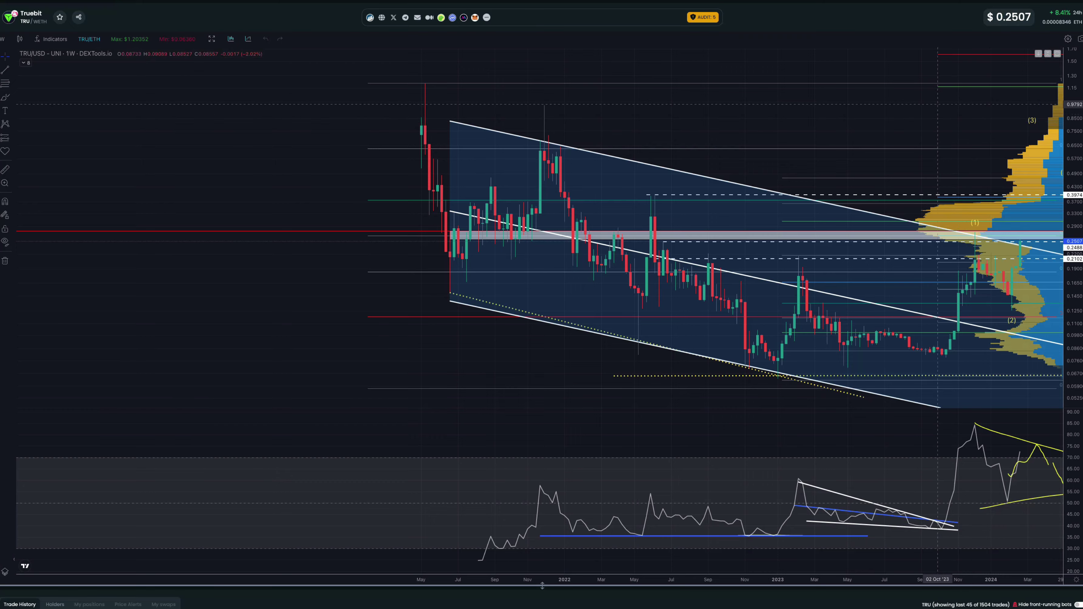
# Step: Delete the yellow zigzag projection and the descending yellow resistance line from the RSI pane
pyautogui.moveTo(934, 103); pyautogui.dragTo(787, 102)
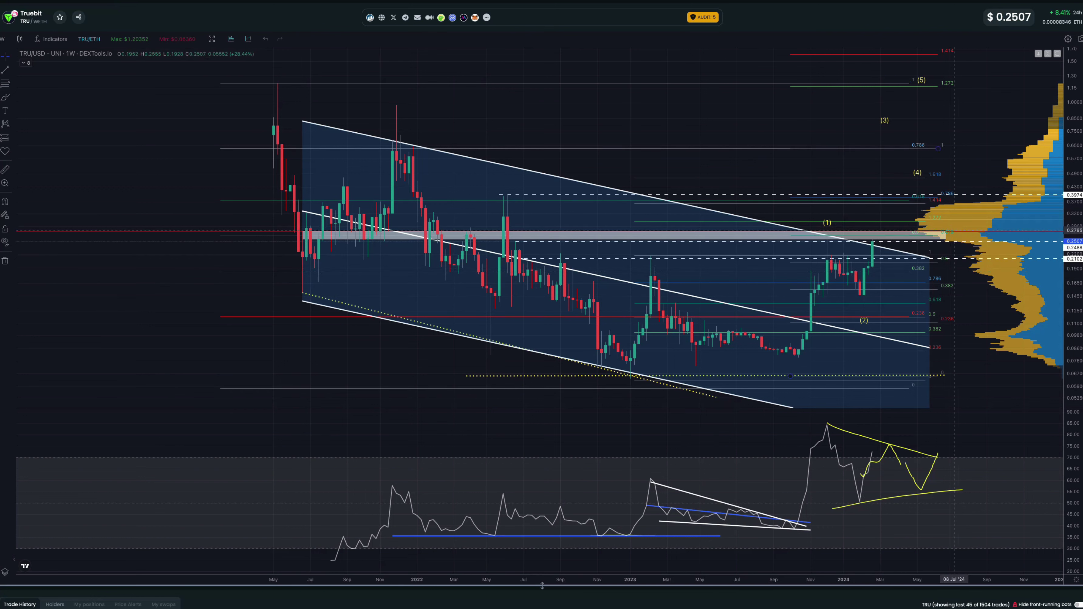
pyautogui.click(938, 230)
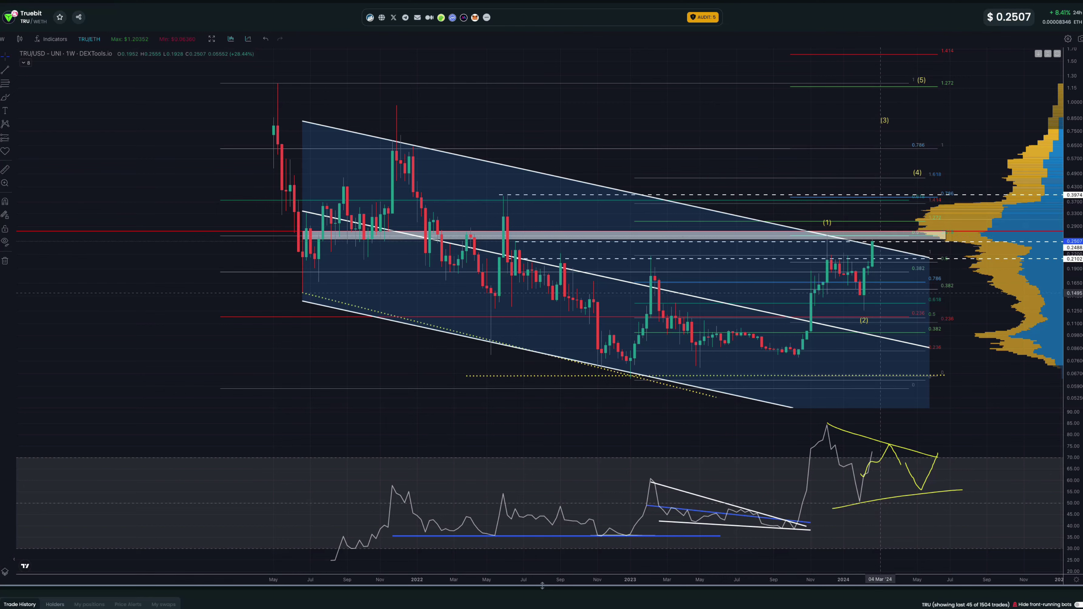
pyautogui.hscroll(2, 885, 458)
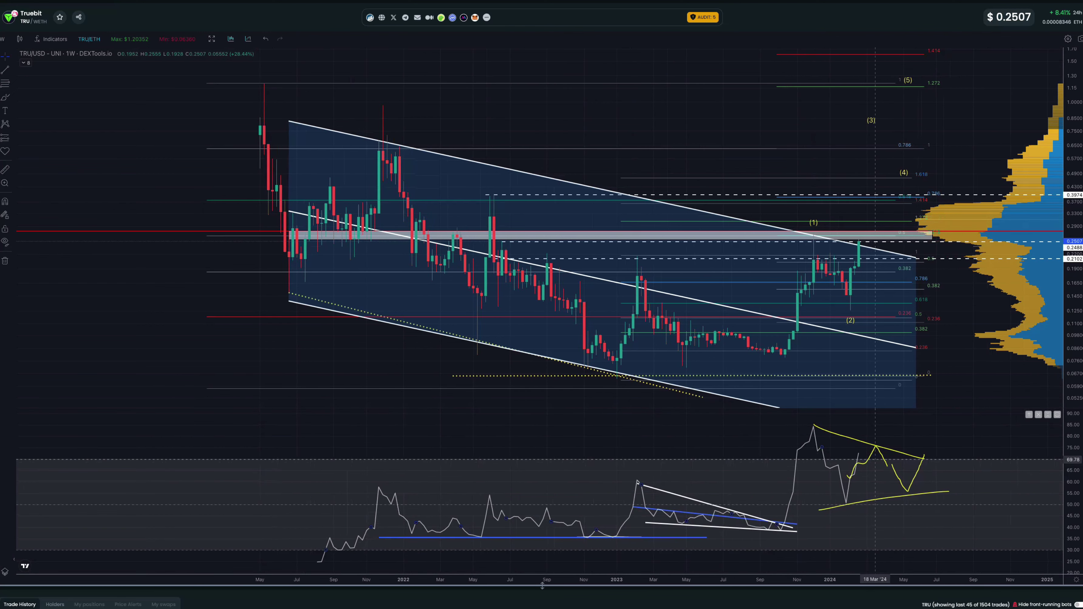
pyautogui.moveTo(859, 457); pyautogui.dragTo(854, 460)
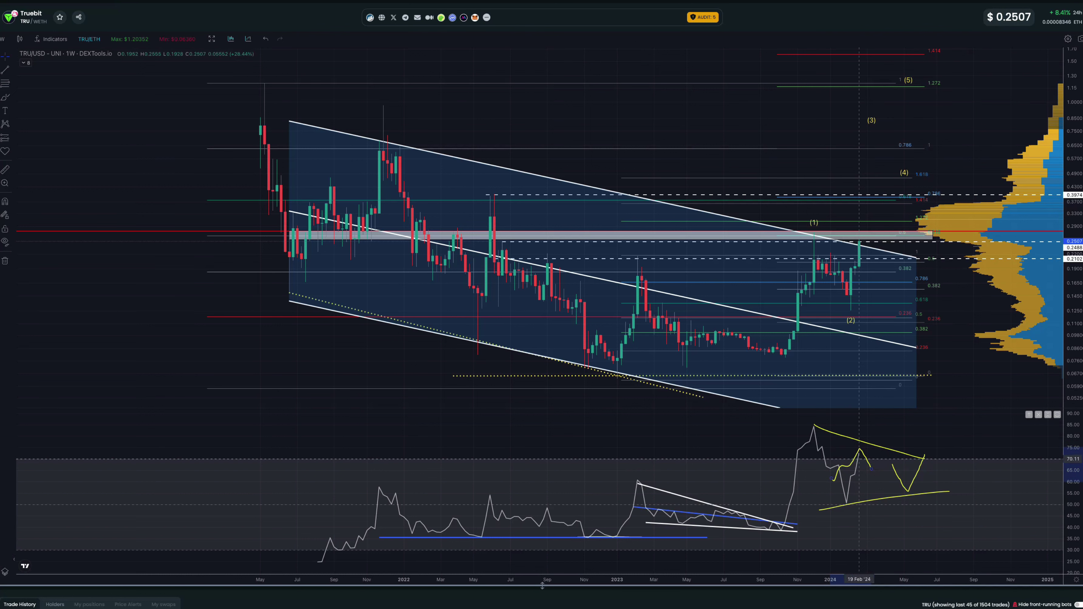
pyautogui.press('Delete')
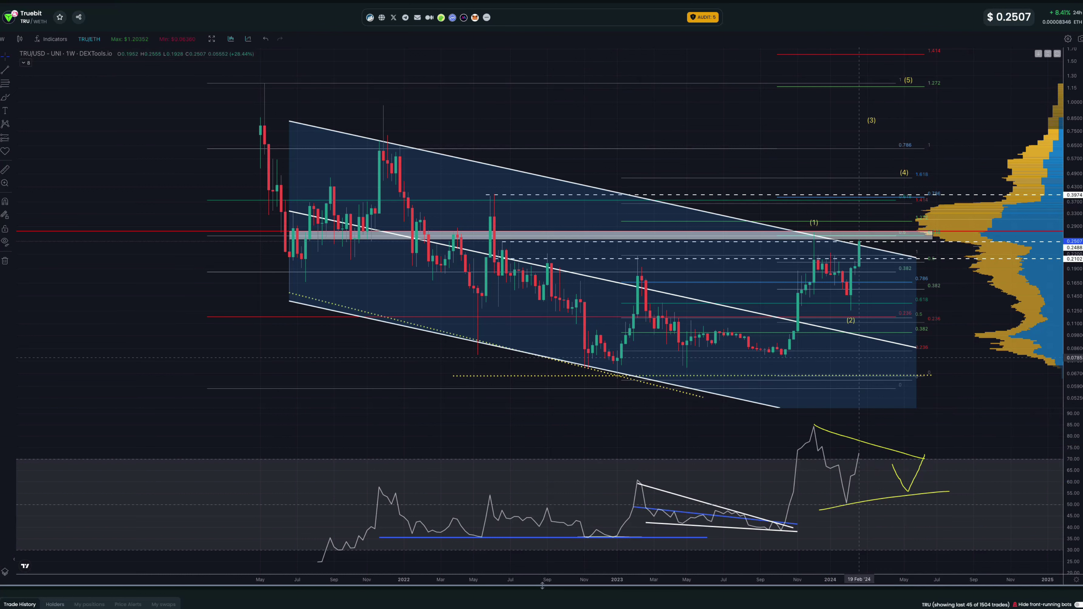
pyautogui.click(912, 456)
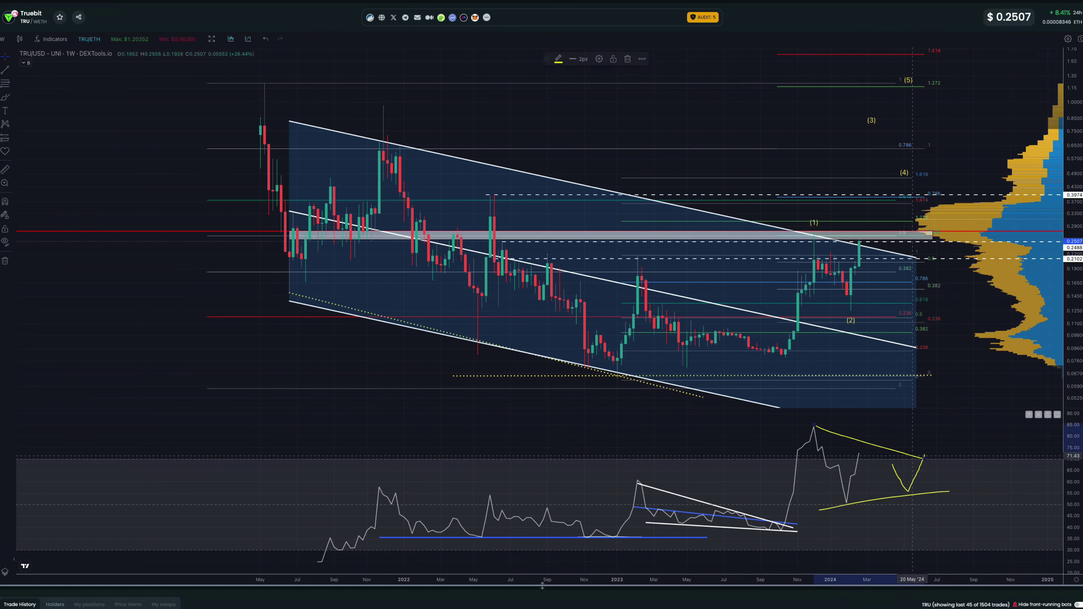
pyautogui.press('Delete')
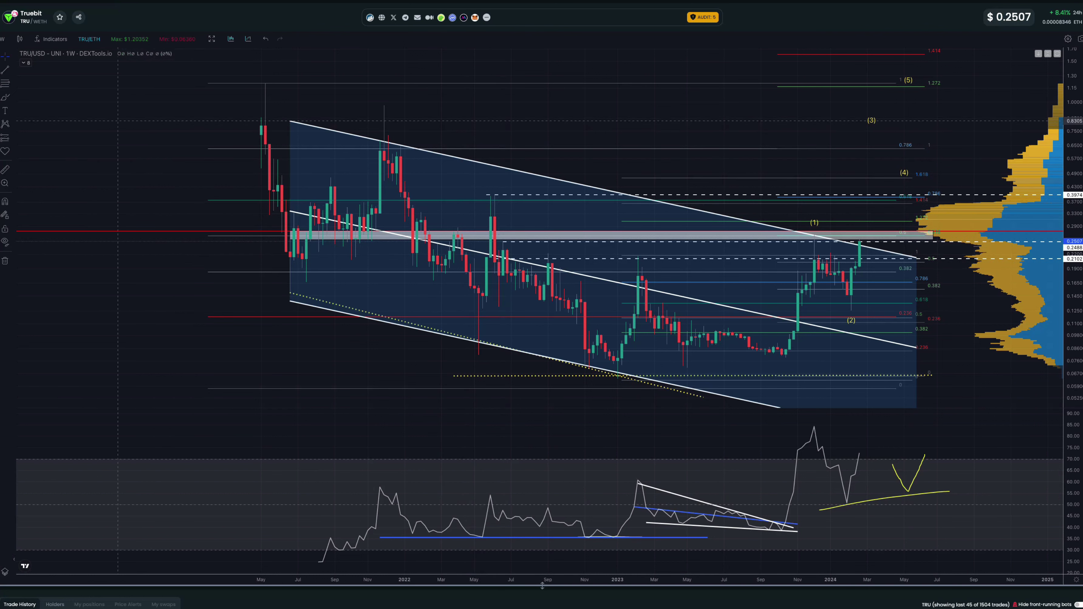
# Step: Brush small arcs over the mid-2022 peak and above the latest candle at the 0.3974 dashed level
pyautogui.click(5, 97)
pyautogui.moveTo(483, 207)
pyautogui.mouseDown()
pyautogui.moveTo(503, 190)
pyautogui.moveTo(507, 203)
pyautogui.mouseUp()
pyautogui.moveTo(851, 202); pyautogui.dragTo(867, 199)
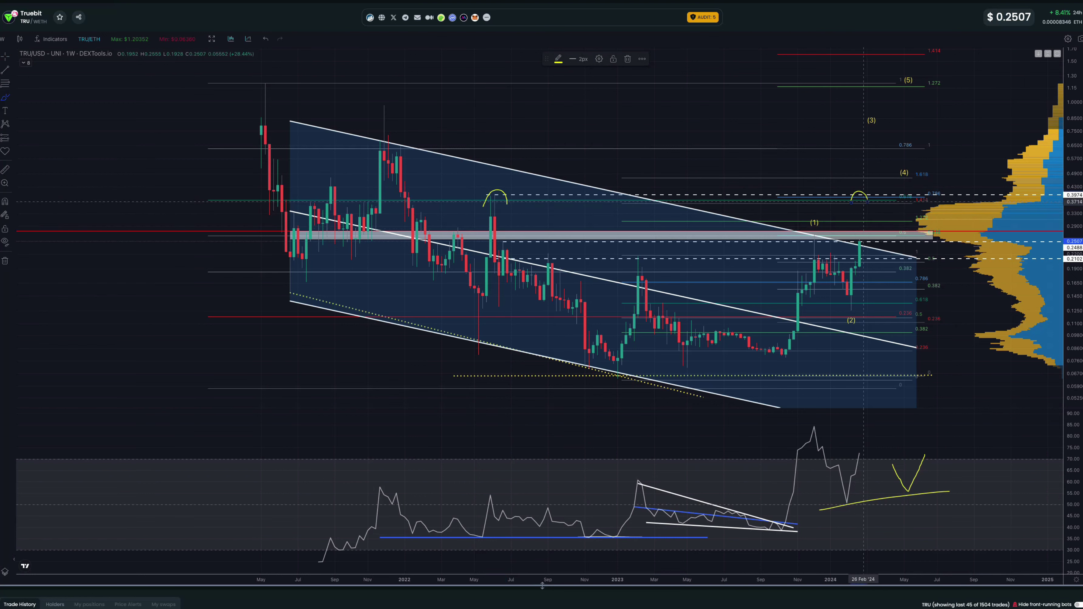
# Step: Brush a price path from the 0.3974 arc down to the grey zone and up to wave (5), and circle the zone below wave (1)
pyautogui.moveTo(859, 195); pyautogui.dragTo(888, 238)
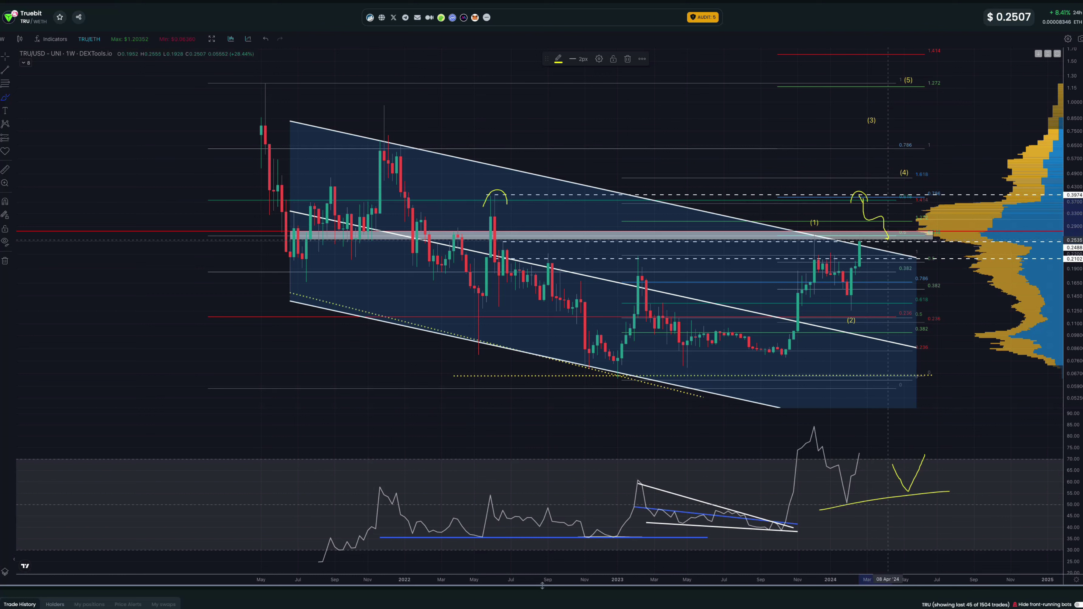
pyautogui.moveTo(888, 241); pyautogui.dragTo(927, 85)
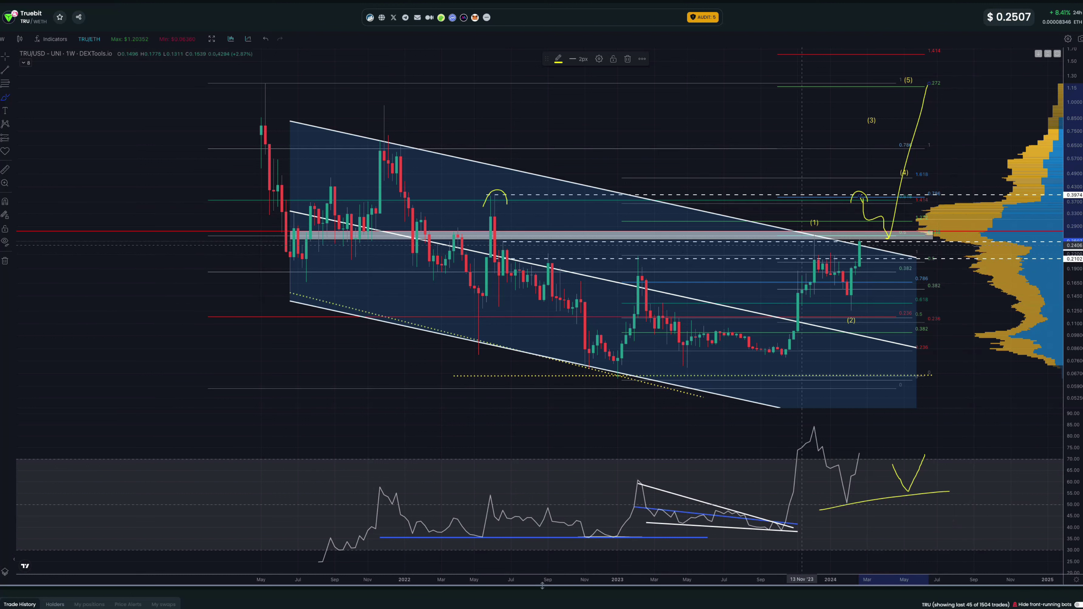
pyautogui.moveTo(802, 237); pyautogui.dragTo(793, 243)
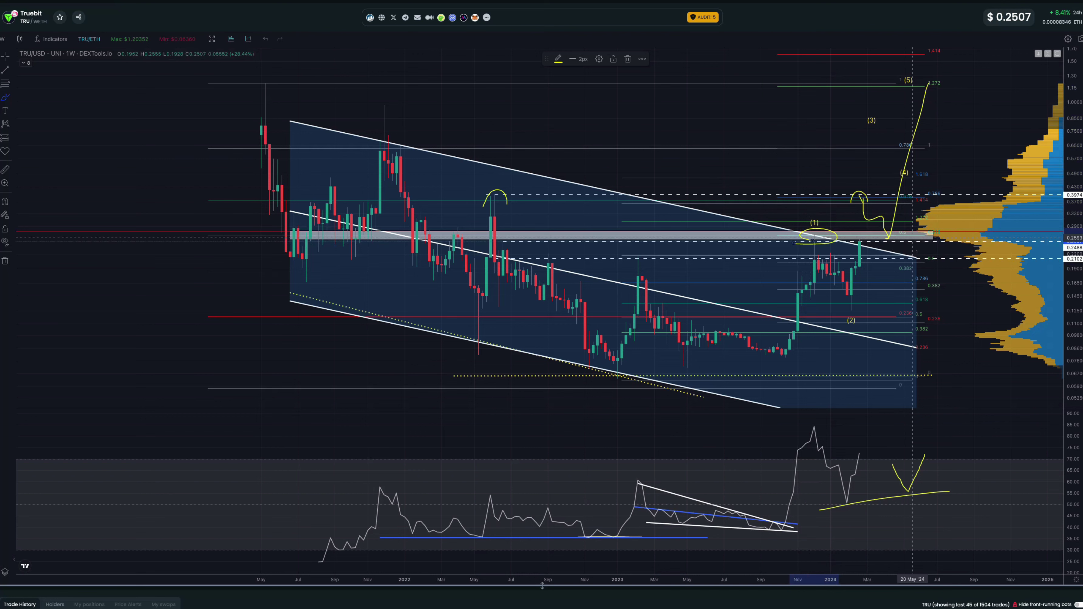
# Step: Restyle the Fib retracement that starts in January 2023 with font size 16 and white for all its levels
pyautogui.moveTo(1073, 290); pyautogui.dragTo(1073, 255)
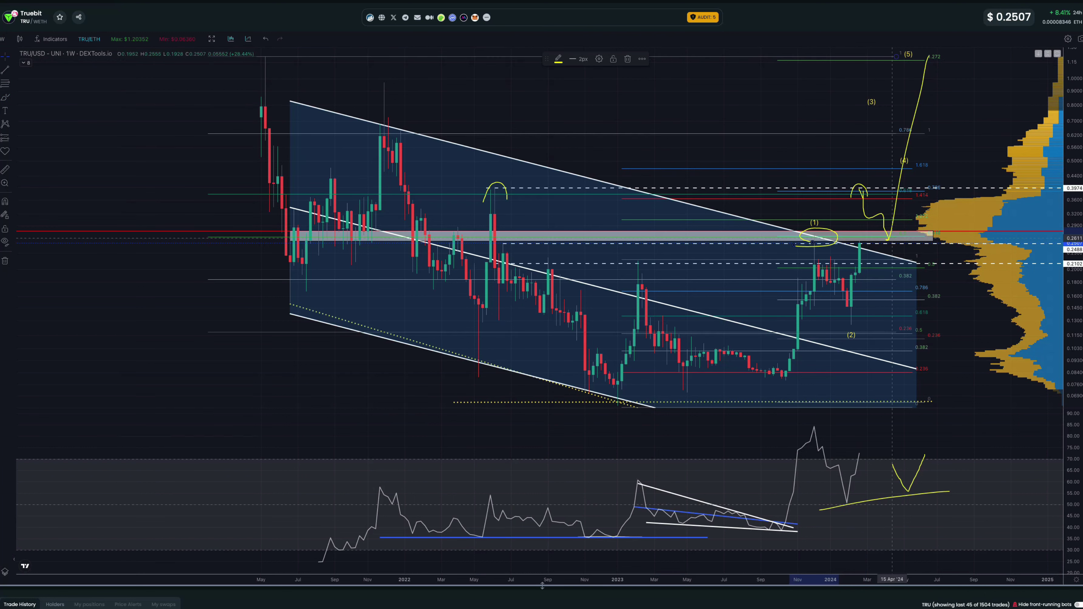
pyautogui.click(847, 199)
pyautogui.doubleClick(847, 199)
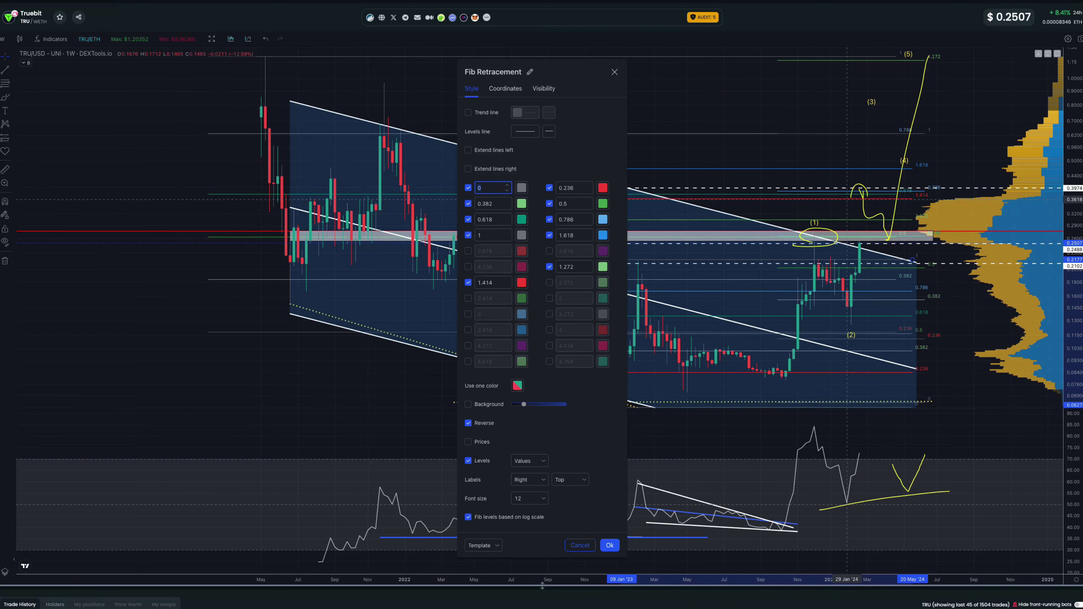
pyautogui.click(530, 498)
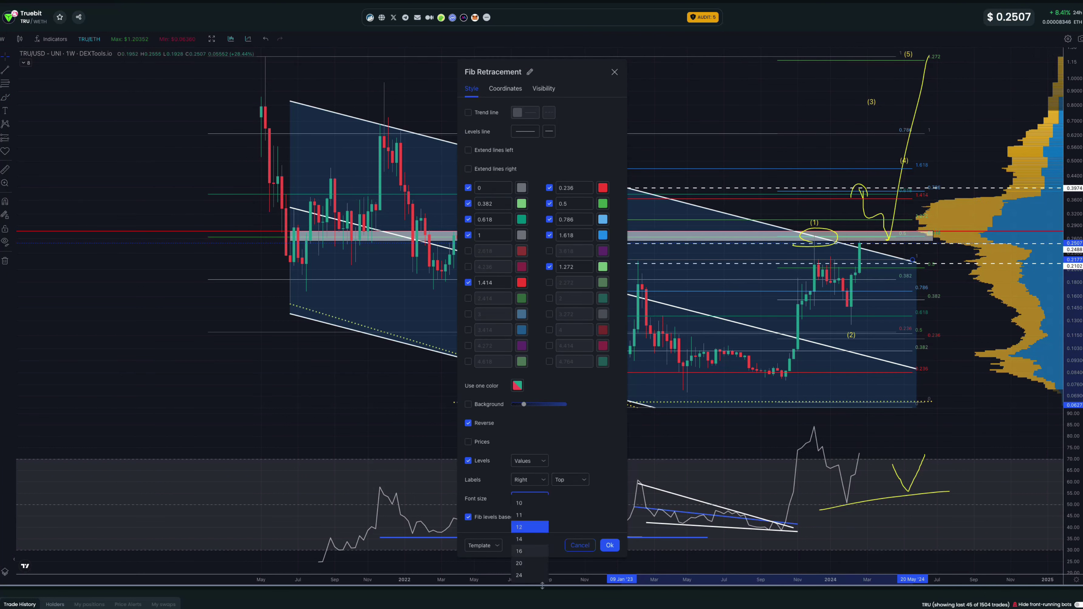
pyautogui.click(530, 551)
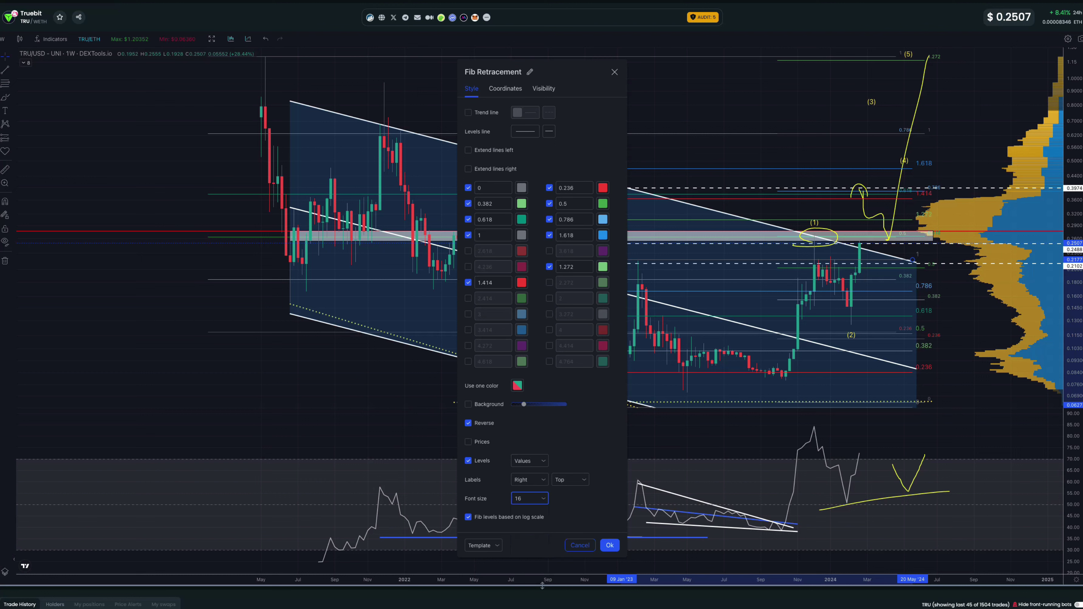
pyautogui.click(518, 386)
pyautogui.click(518, 401)
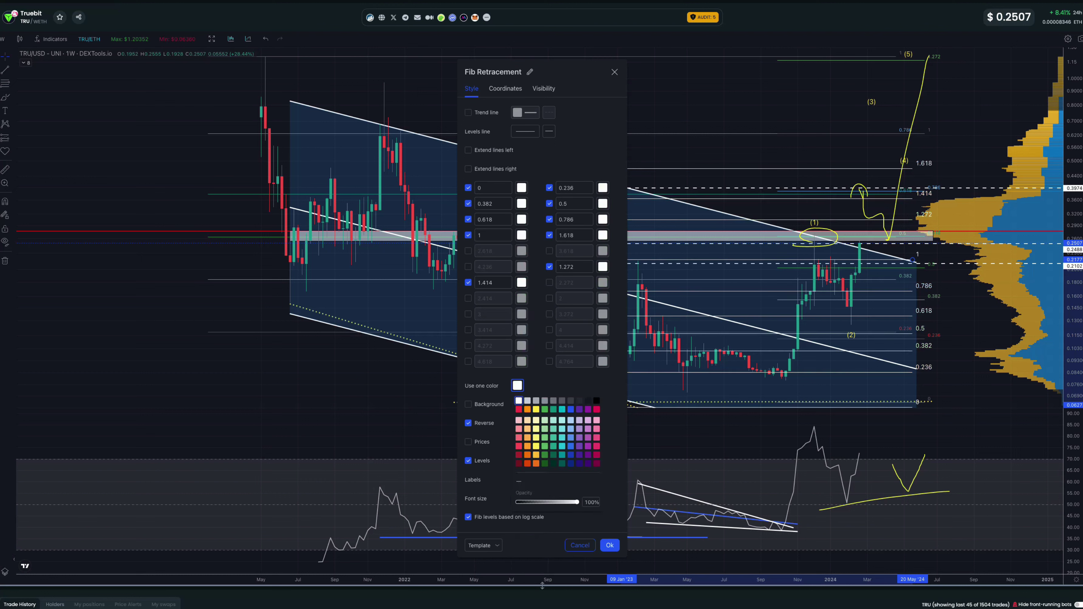
pyautogui.click(609, 545)
pyautogui.click(610, 545)
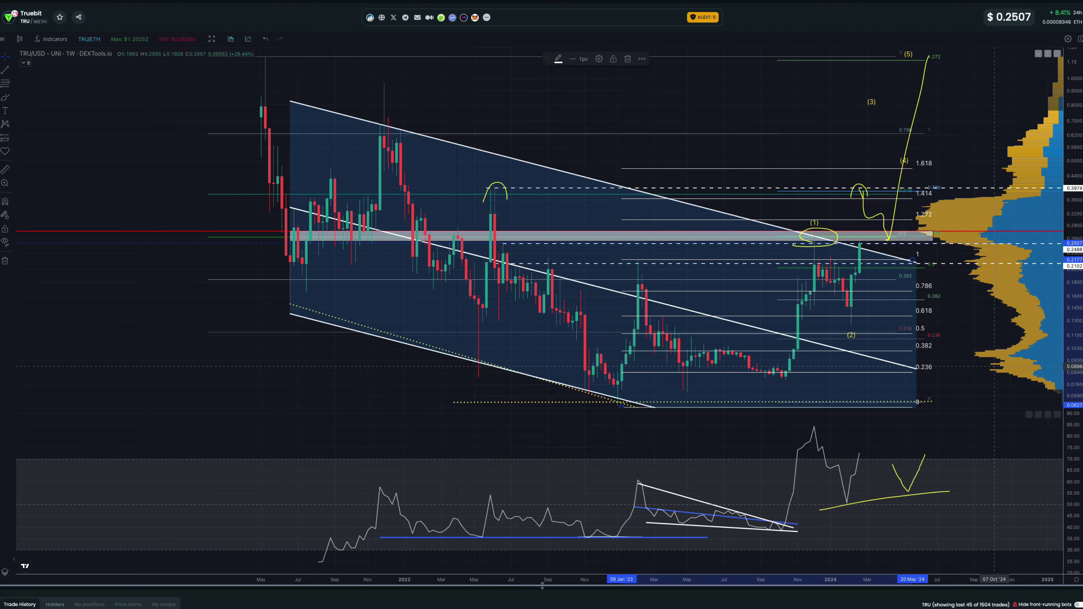
# Step: Restyle the Fib retracement that starts in October 2023 with font size 16 and yellow for all its levels
pyautogui.doubleClick(936, 336)
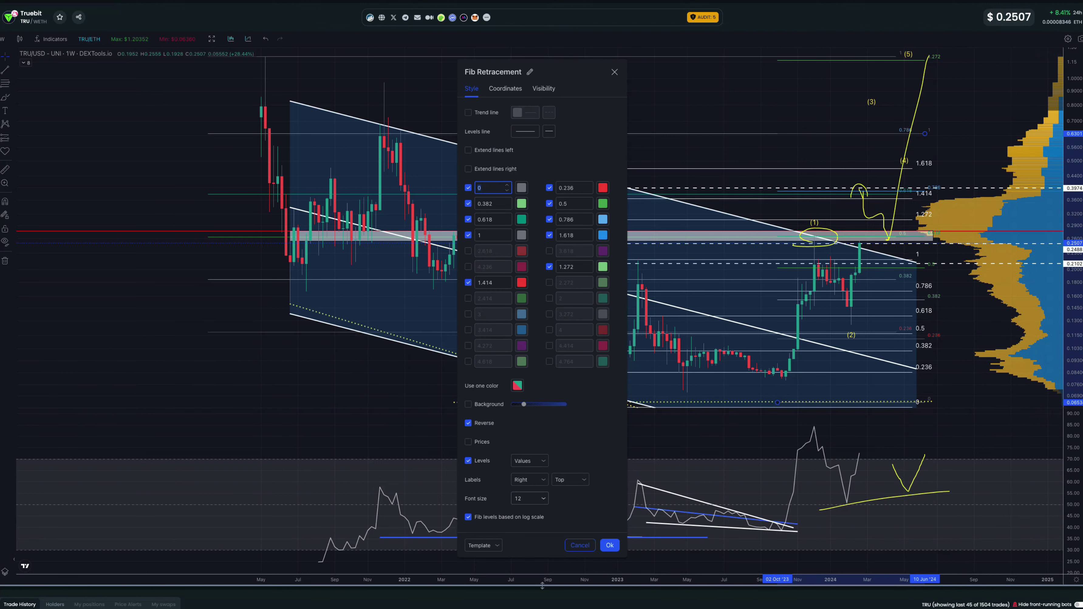
pyautogui.click(530, 498)
pyautogui.click(529, 499)
pyautogui.click(529, 551)
pyautogui.click(517, 386)
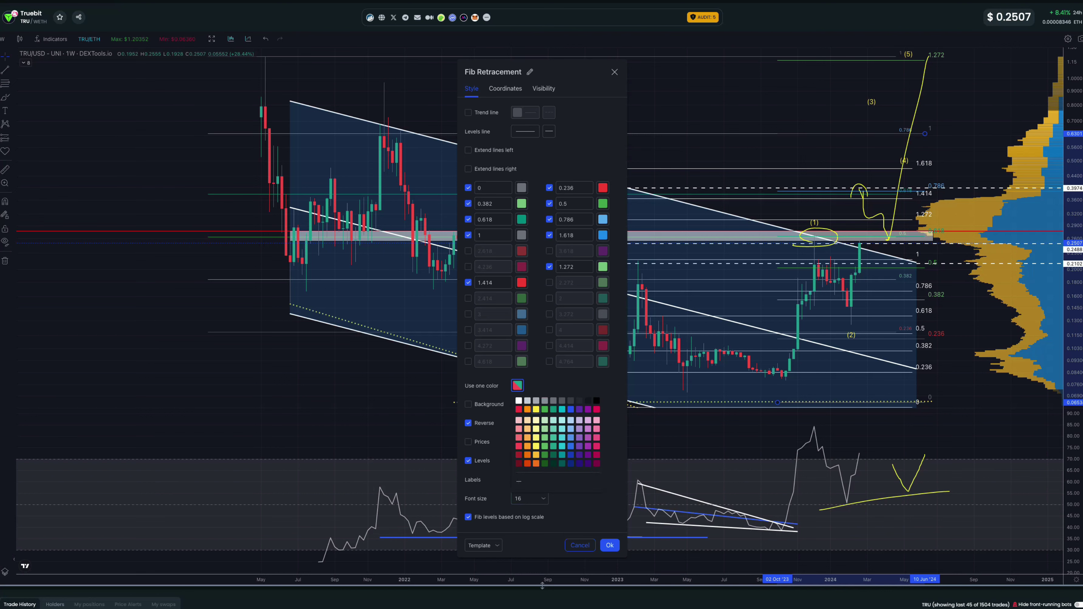
pyautogui.click(536, 409)
pyautogui.click(610, 545)
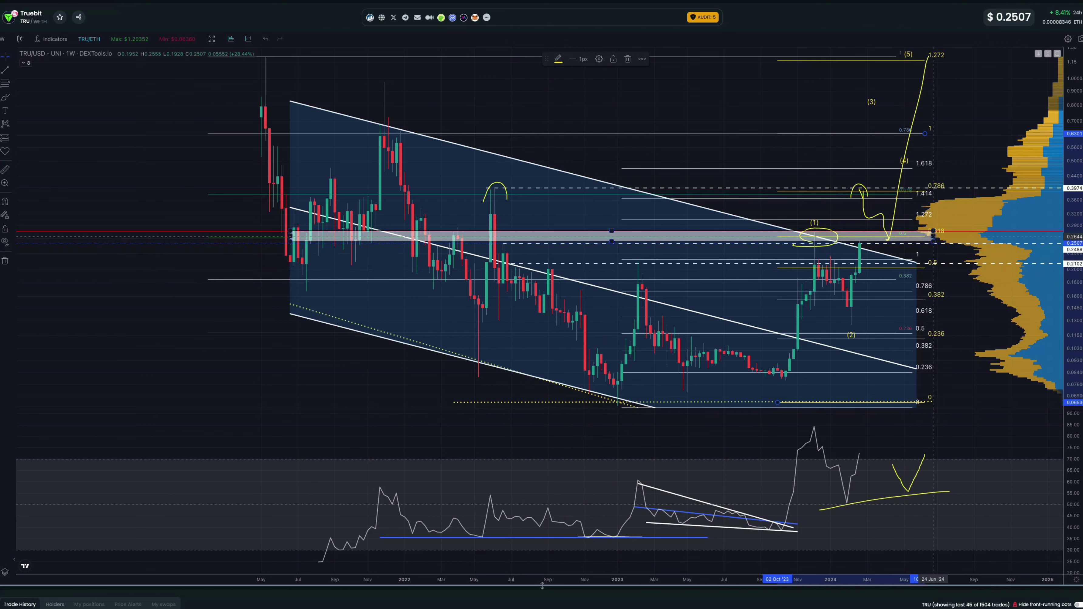
# Step: Shorten the grey resistance zone to the channel's end at 27 May '24, and delete the white Fib retracement
pyautogui.moveTo(934, 236); pyautogui.dragTo(917, 236)
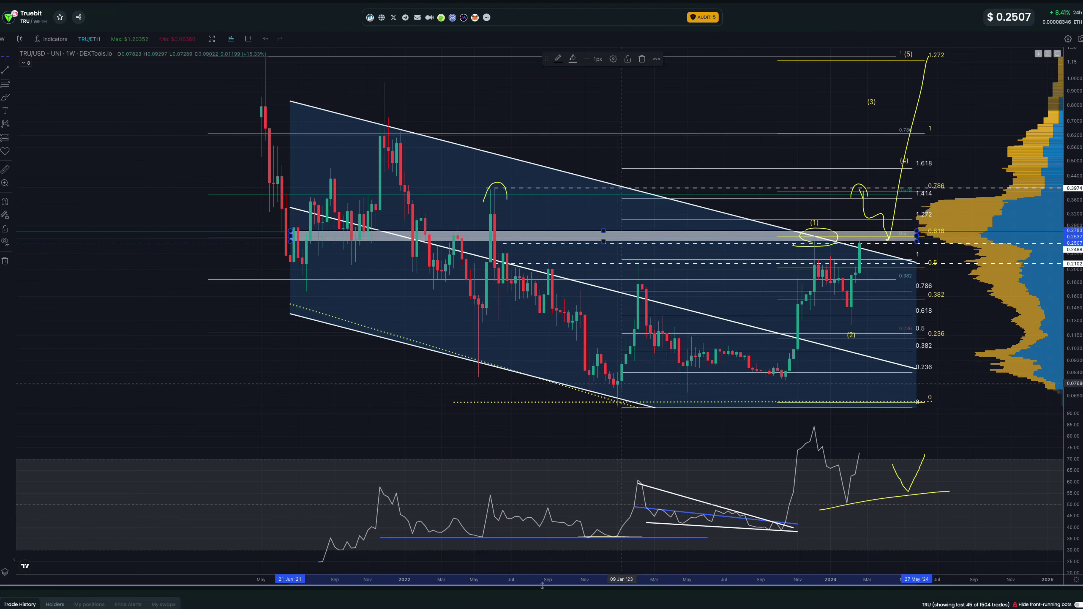
pyautogui.click(622, 382)
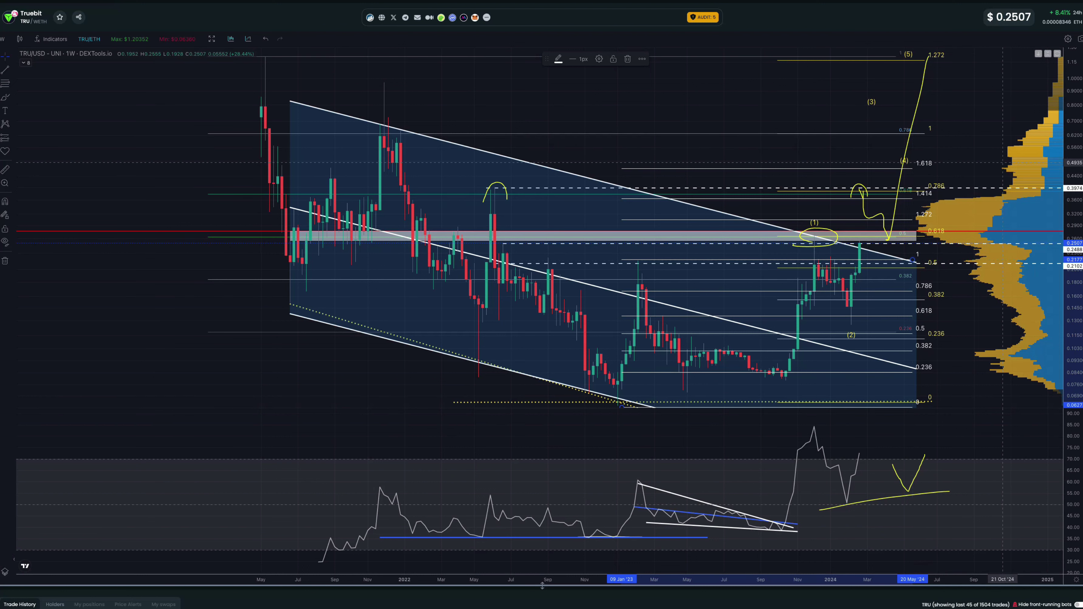
pyautogui.press('Delete')
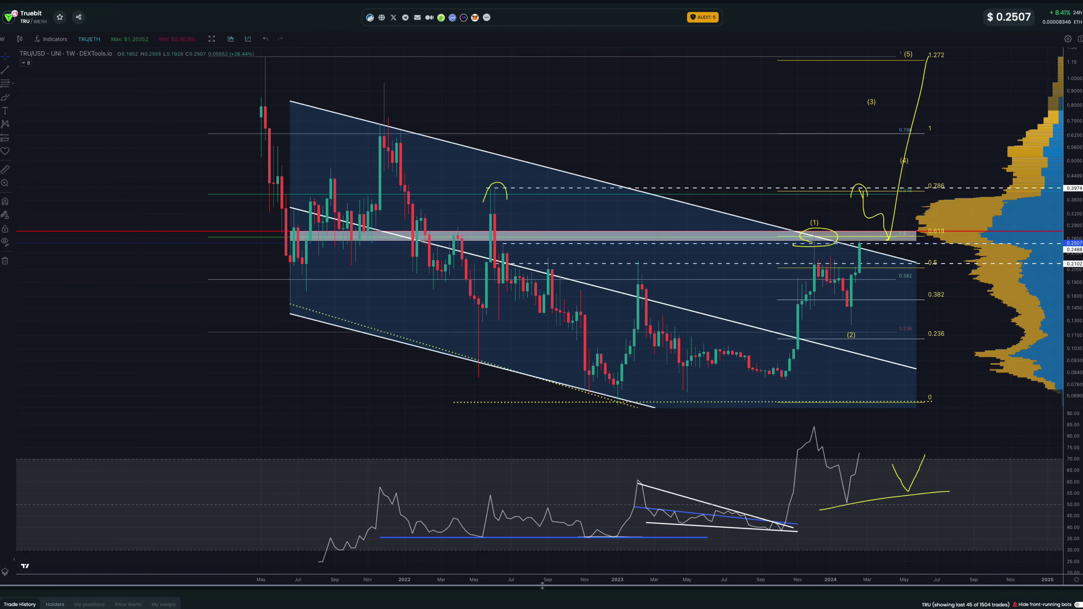
# Step: Place a Trend-Based Fib Extension from the January 2023 low to the February 2023 high, with its third point near 0.0719 in August 2024
pyautogui.click(5, 85)
pyautogui.click(60, 99)
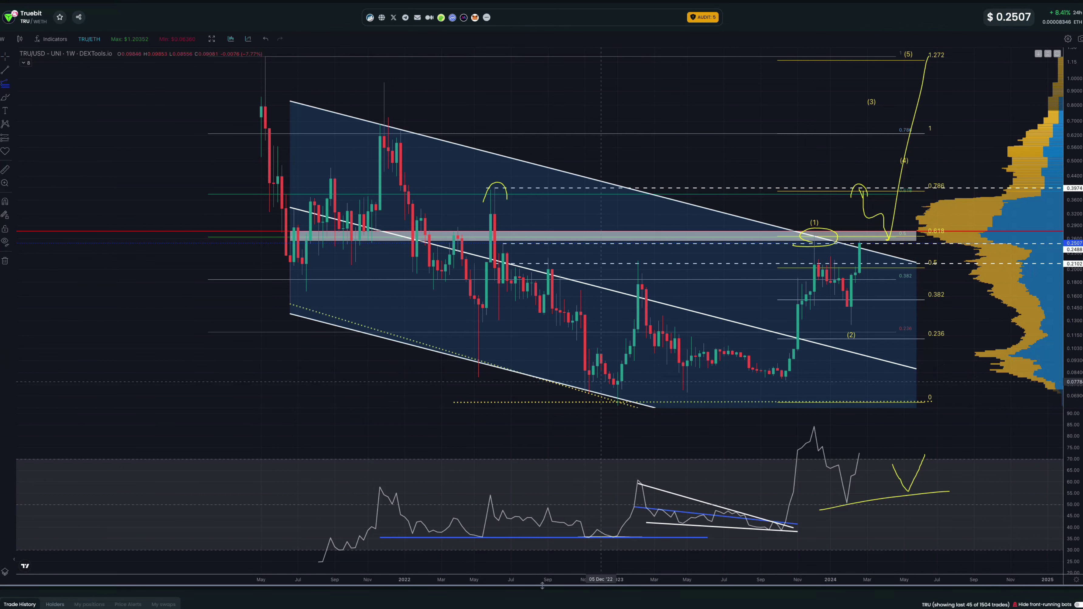
pyautogui.click(618, 404)
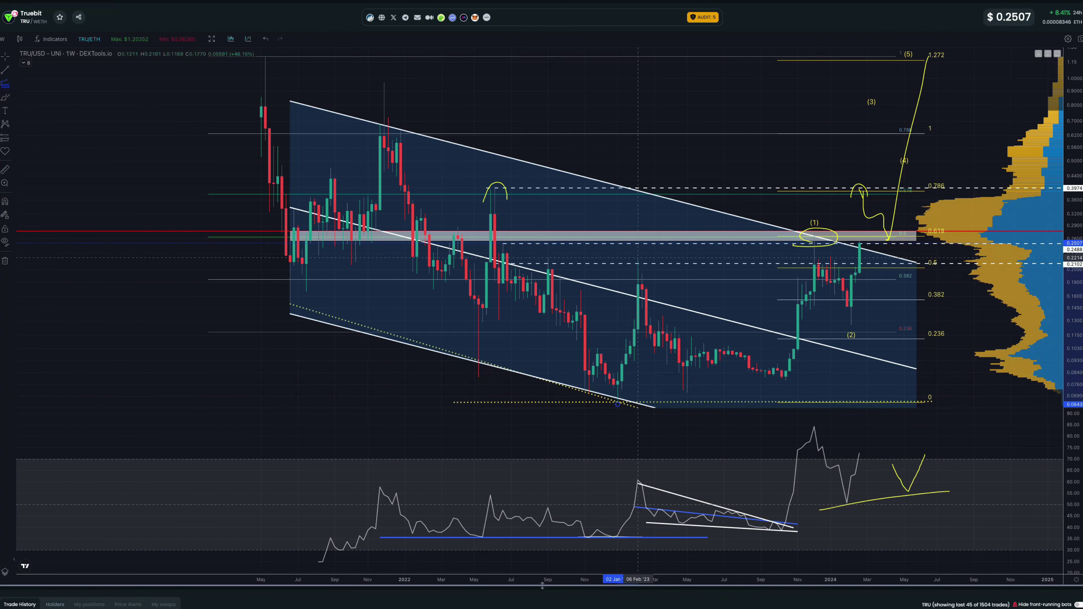
pyautogui.click(637, 260)
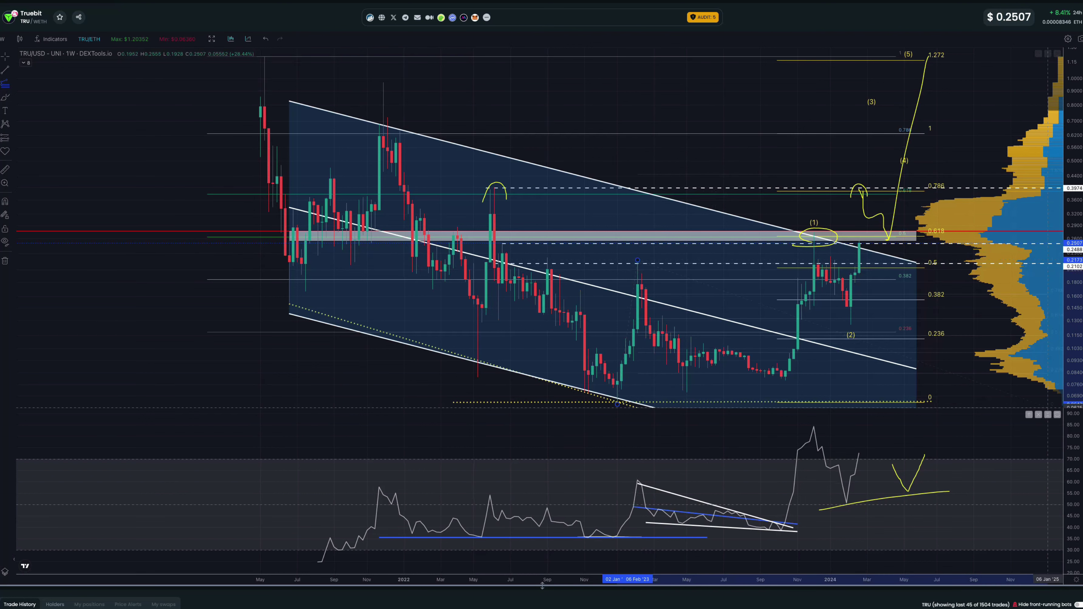
pyautogui.doubleClick(958, 391)
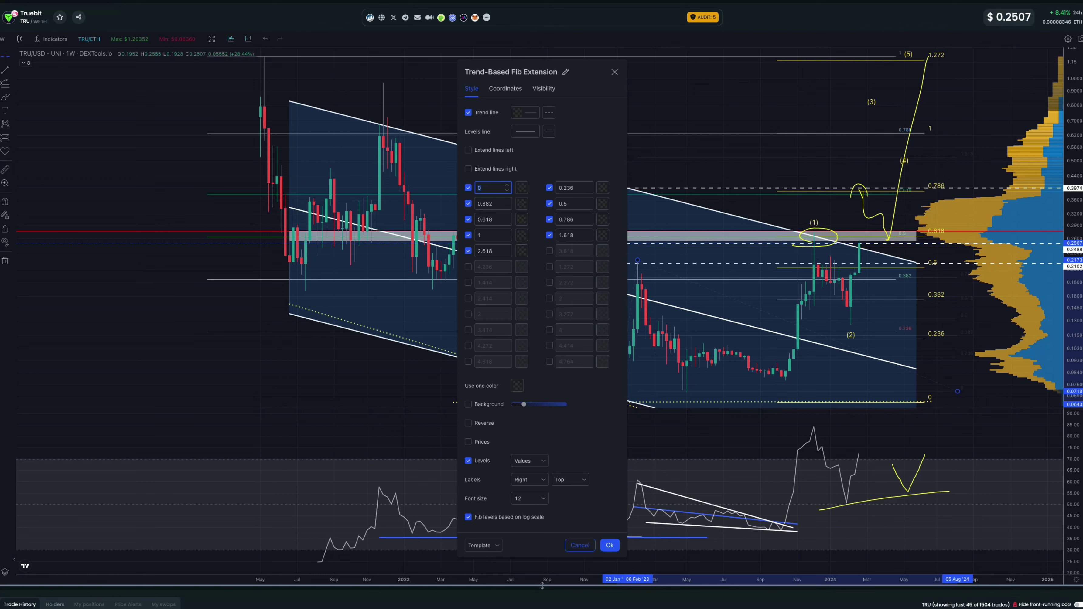
# Step: Make all levels and the trend line of the Fib extension white at 97% opacity
pyautogui.click(518, 385)
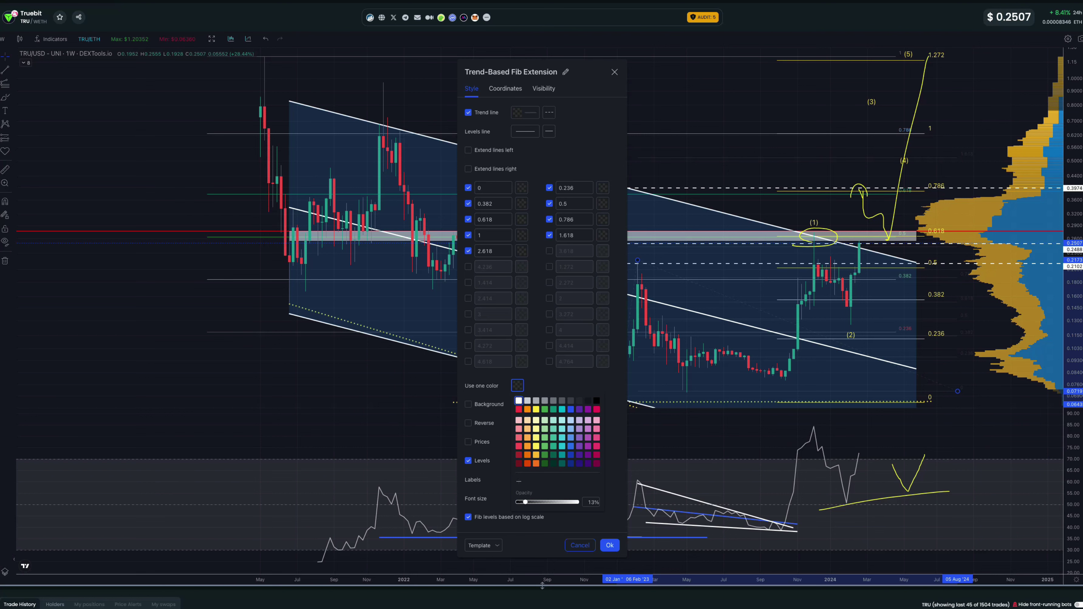
pyautogui.moveTo(525, 502); pyautogui.dragTo(576, 502)
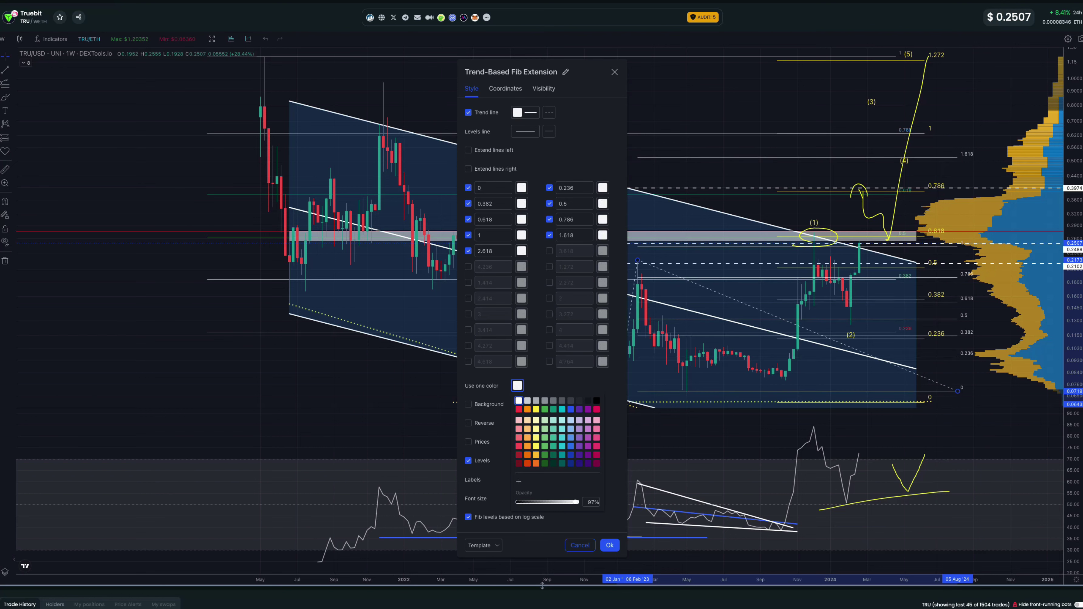
pyautogui.click(610, 545)
pyautogui.click(610, 545)
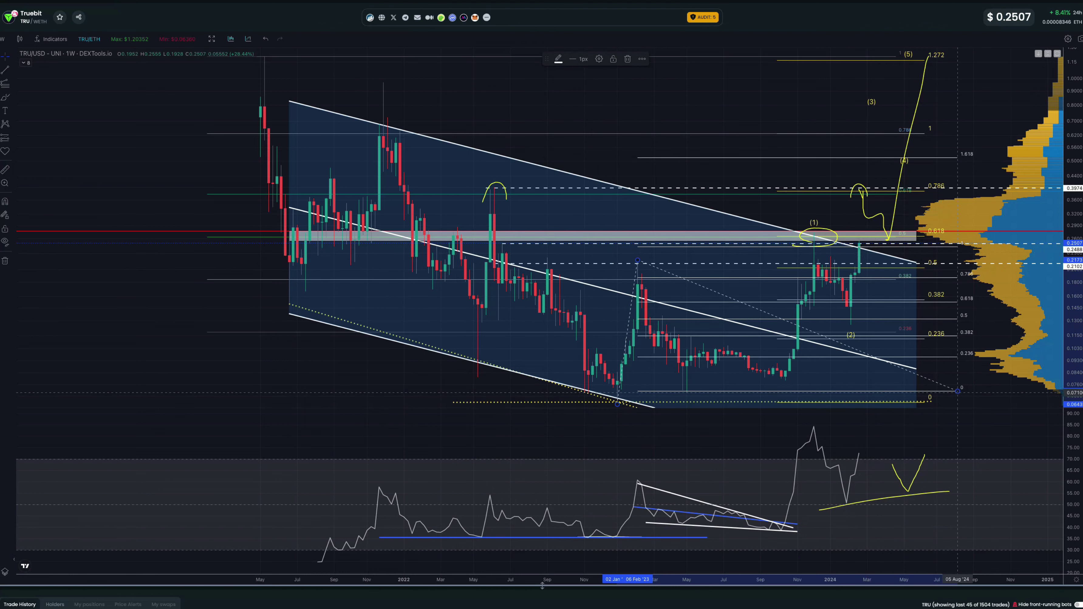
# Step: Raise the Fib extension's third point to about 0.0790, and stretch the yellow Fib retracement to 04 Nov '24
pyautogui.moveTo(958, 390); pyautogui.dragTo(958, 380)
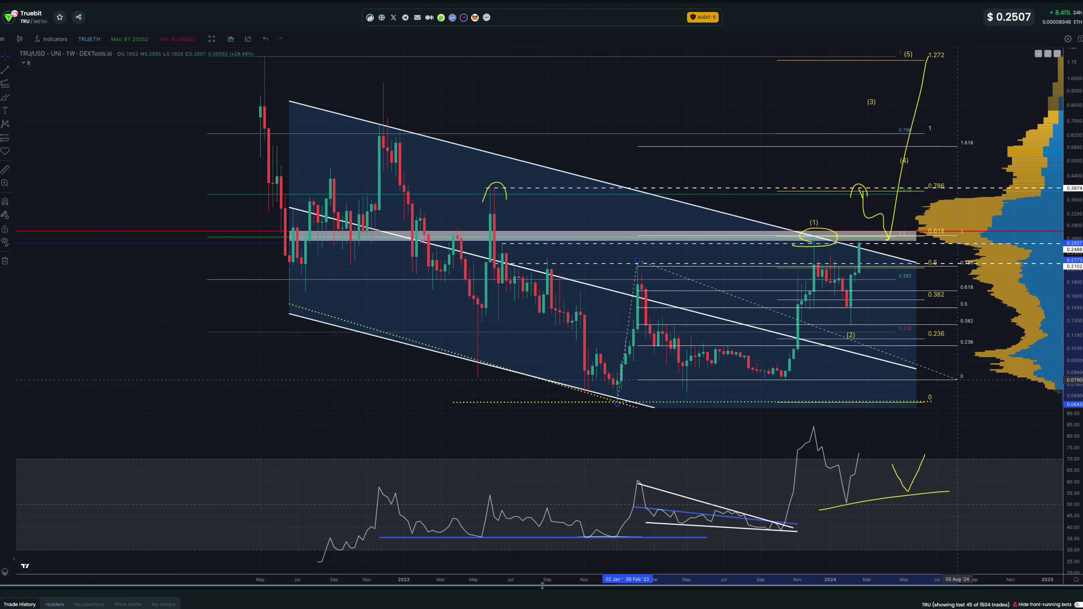
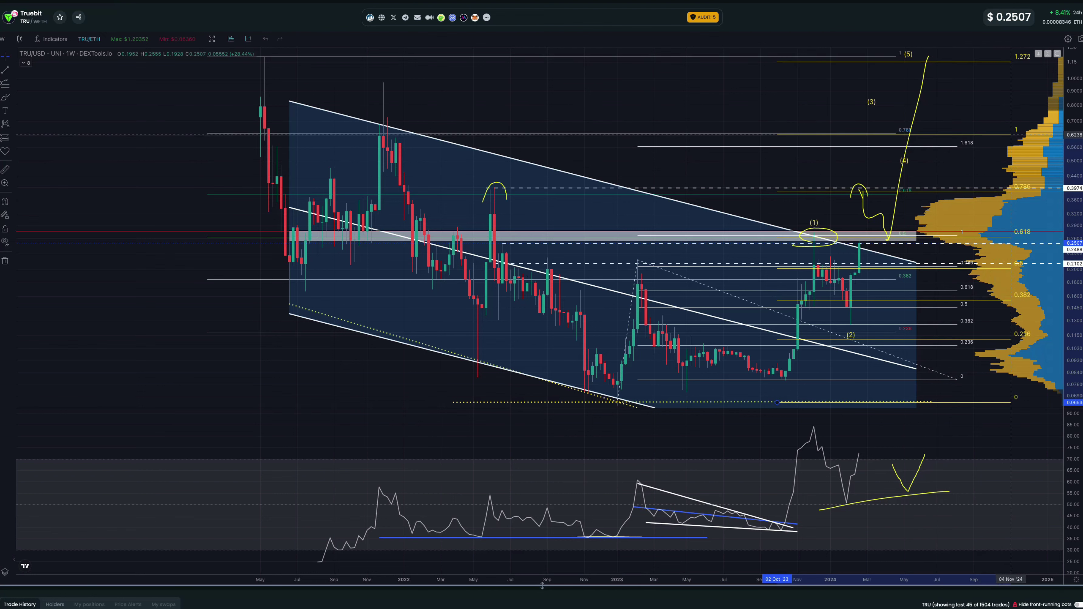
pyautogui.moveTo(1072, 91)
pyautogui.mouseDown()
pyautogui.moveTo(1066, 281)
pyautogui.moveTo(1058, 94)
pyautogui.mouseUp()
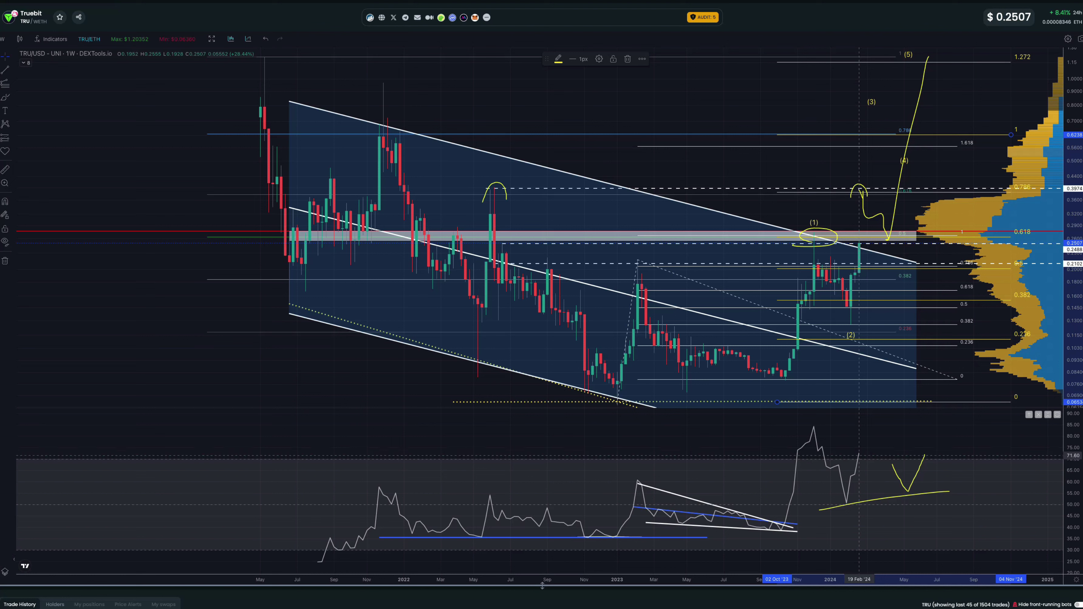
# Step: Move the yellow V-shaped RSI projection to start at the RSI line's latest point, and delete the curved yellow support stroke
pyautogui.moveTo(897, 473); pyautogui.dragTo(868, 458)
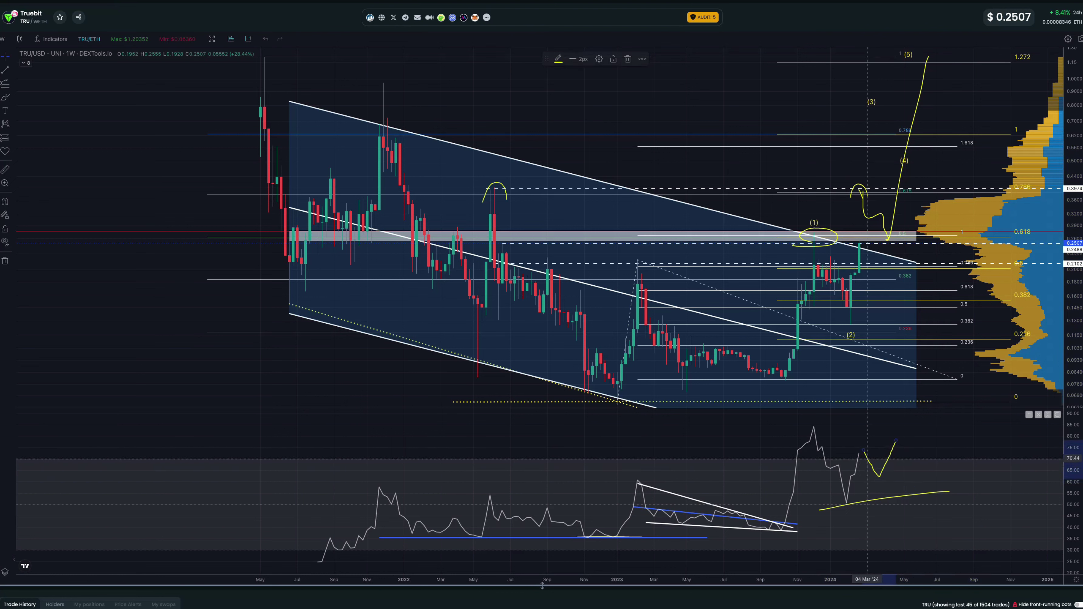
pyautogui.click(932, 492)
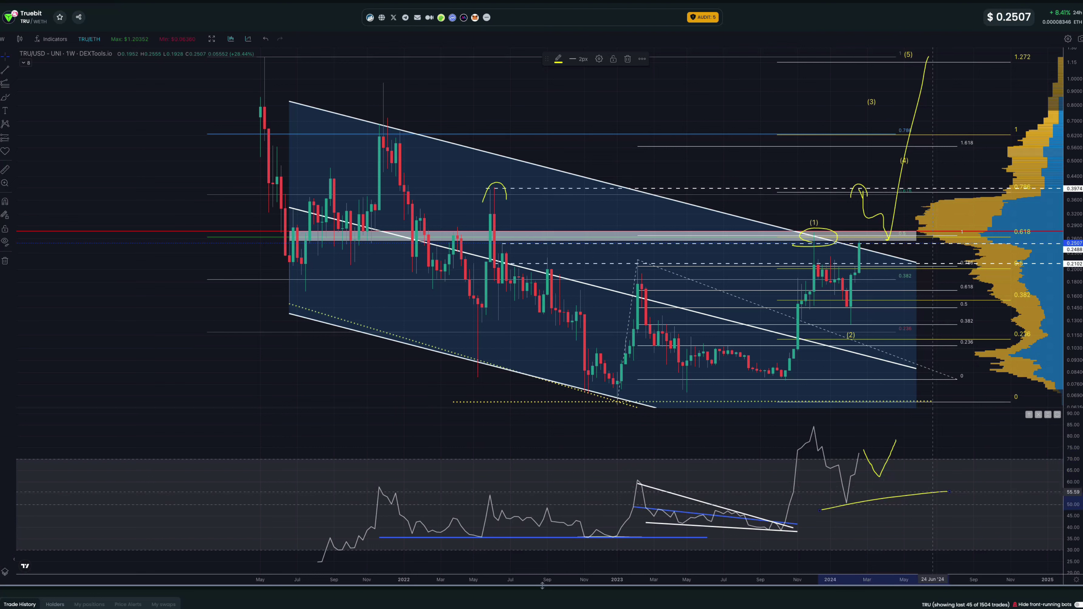
pyautogui.press('Delete')
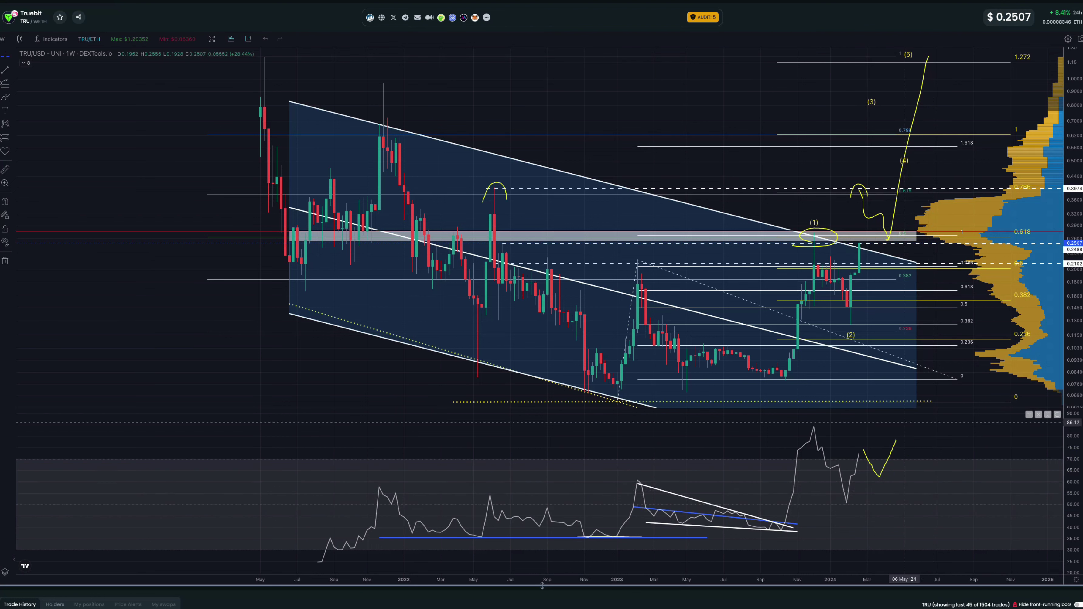
# Step: Draw a rising white trend line in the RSI pane from 40.41 on 06 Nov '23 to 74.90 on 08 Jul '24
pyautogui.click(5, 70)
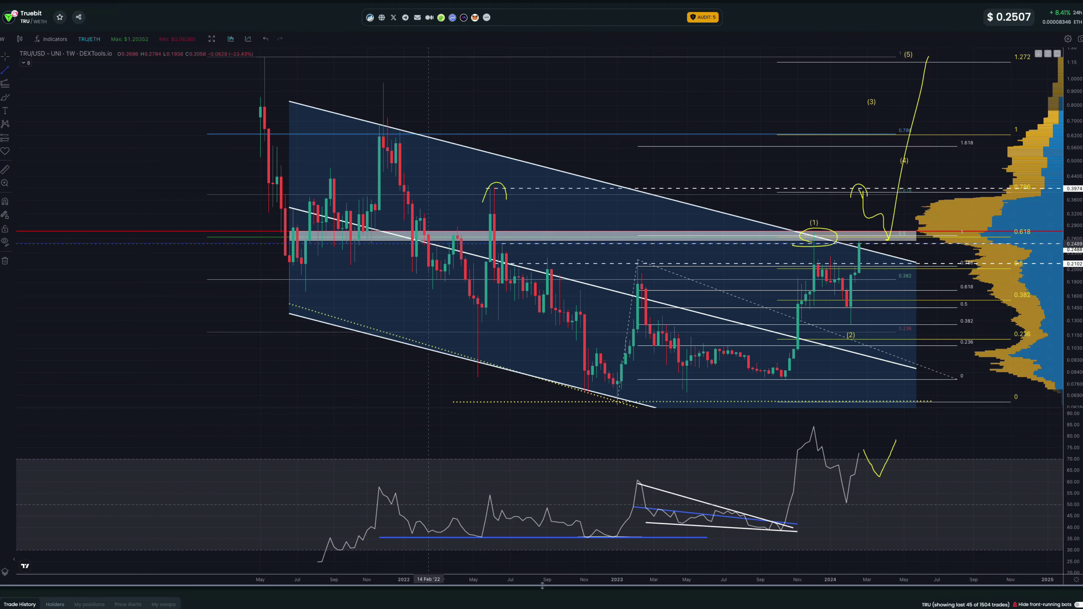
pyautogui.scroll(1, 430, 119)
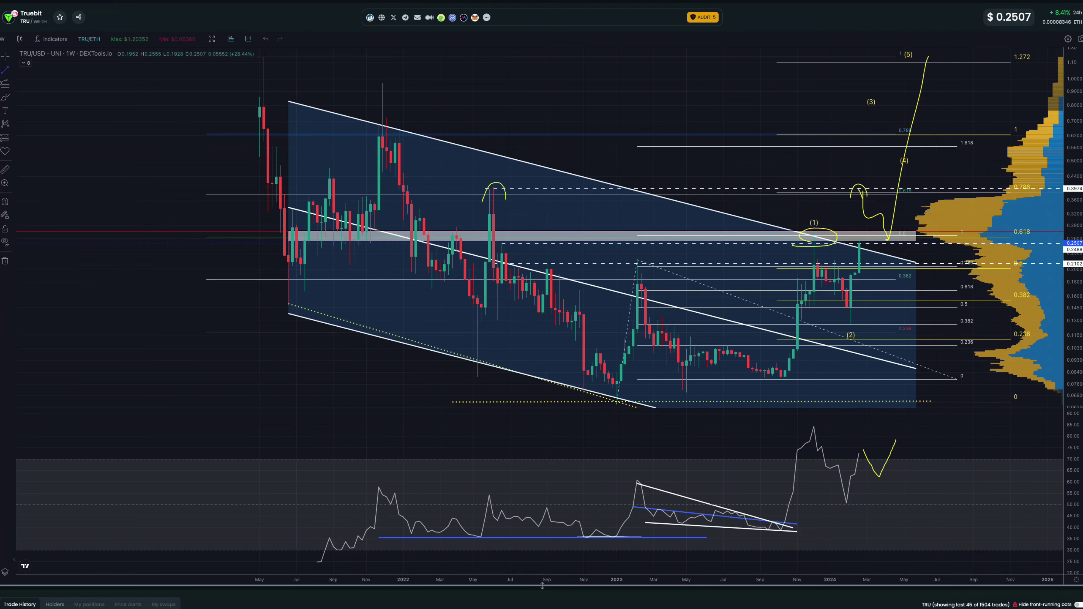
pyautogui.click(797, 526)
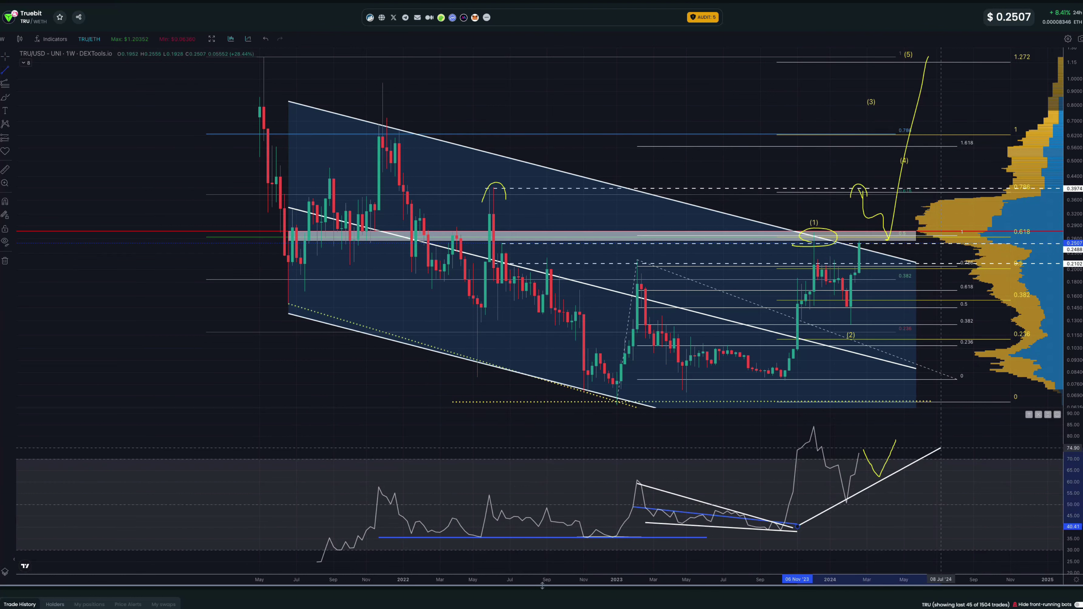
pyautogui.click(941, 448)
# Step: Examine the channel and the upper Fib targets up to the 2.618 extension on a compressed price scale
pyautogui.scroll(2, 1020, 442)
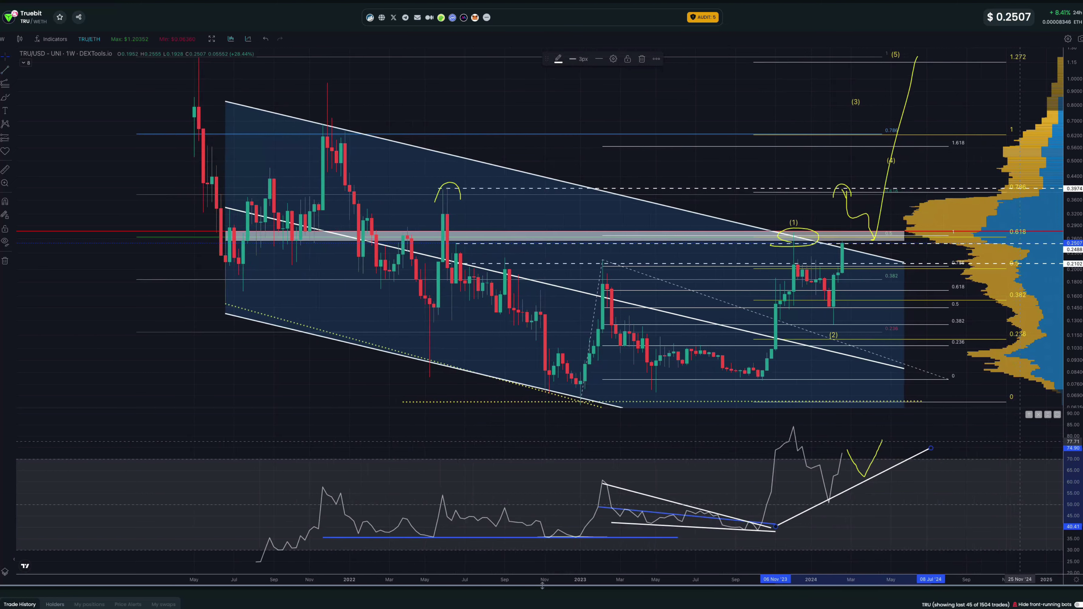
pyautogui.scroll(1, 1020, 442)
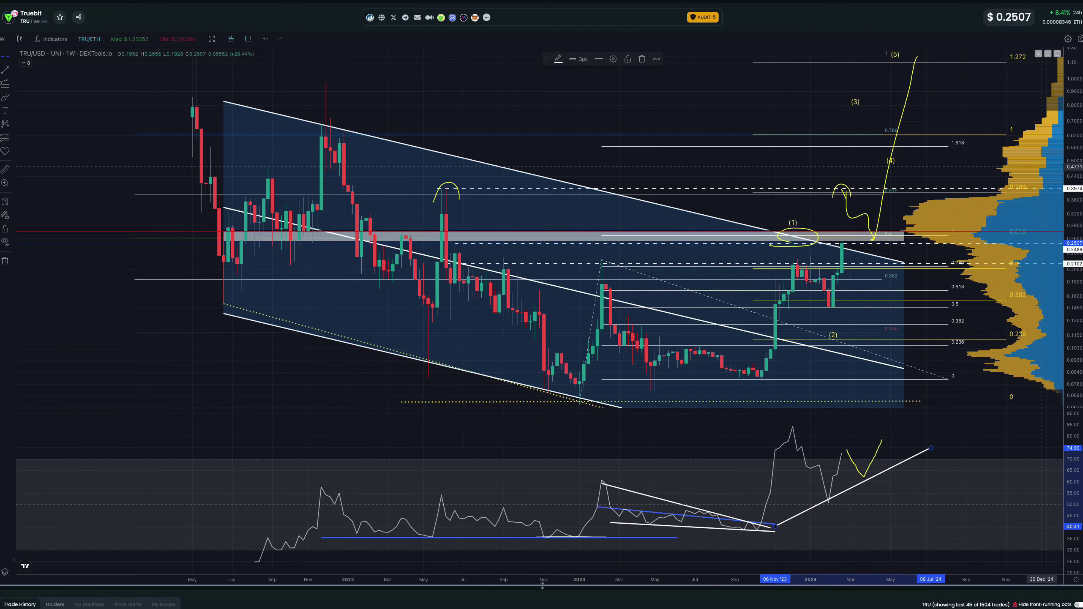
pyautogui.moveTo(1073, 227); pyautogui.dragTo(1073, 263)
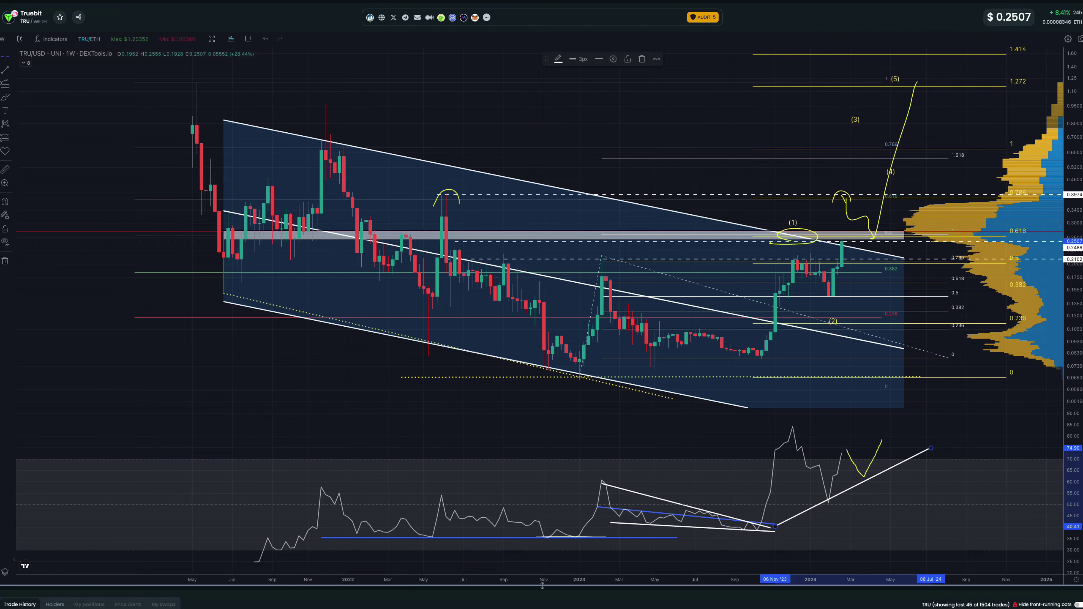
pyautogui.scroll(-3, 1072, 256)
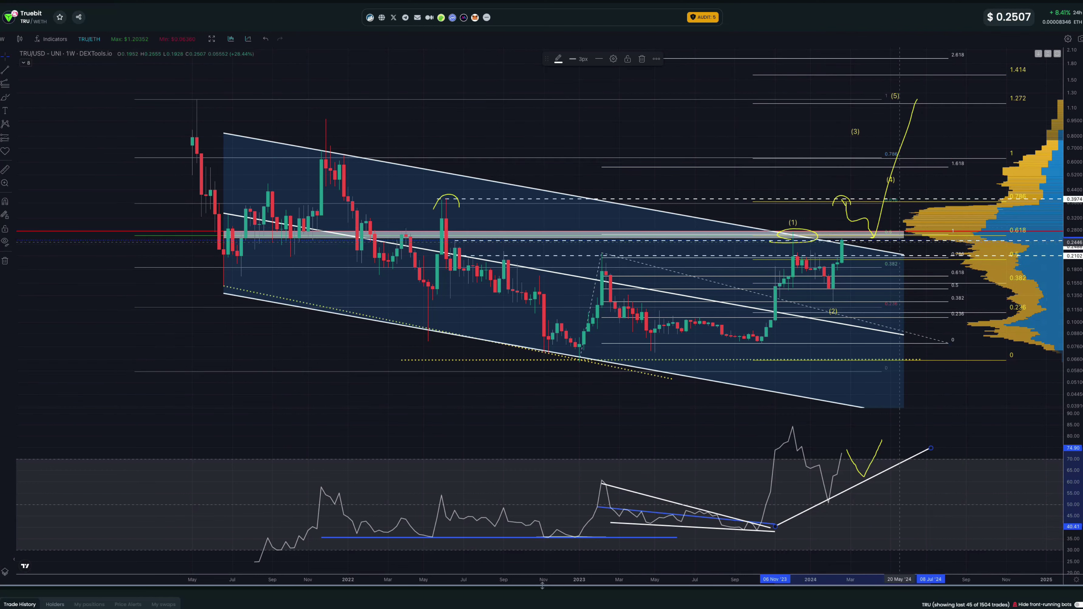
pyautogui.scroll(-2, 901, 241)
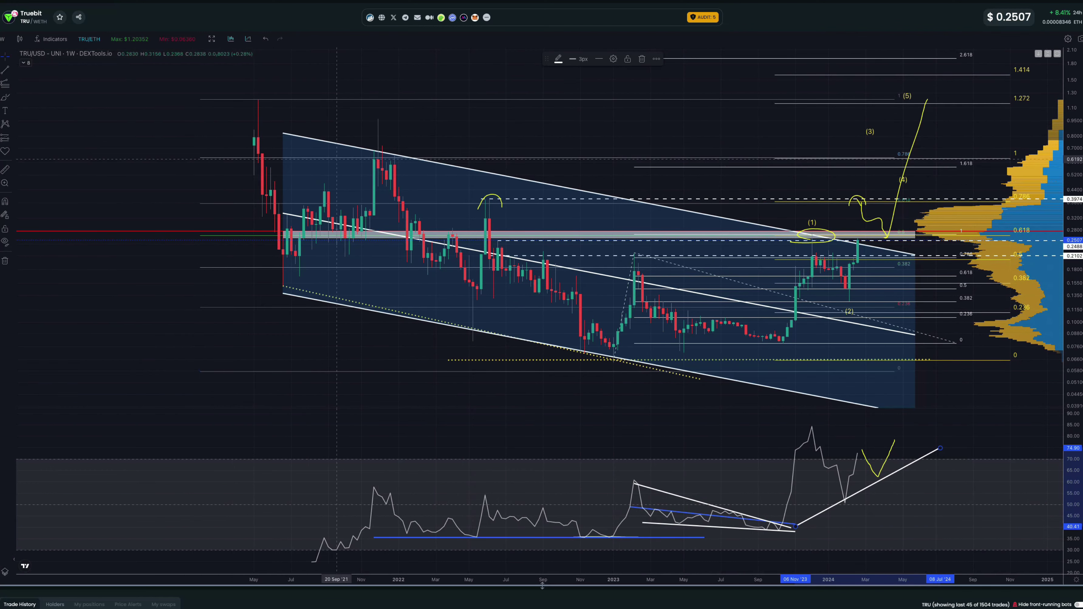
pyautogui.hscroll(5, 635, 156)
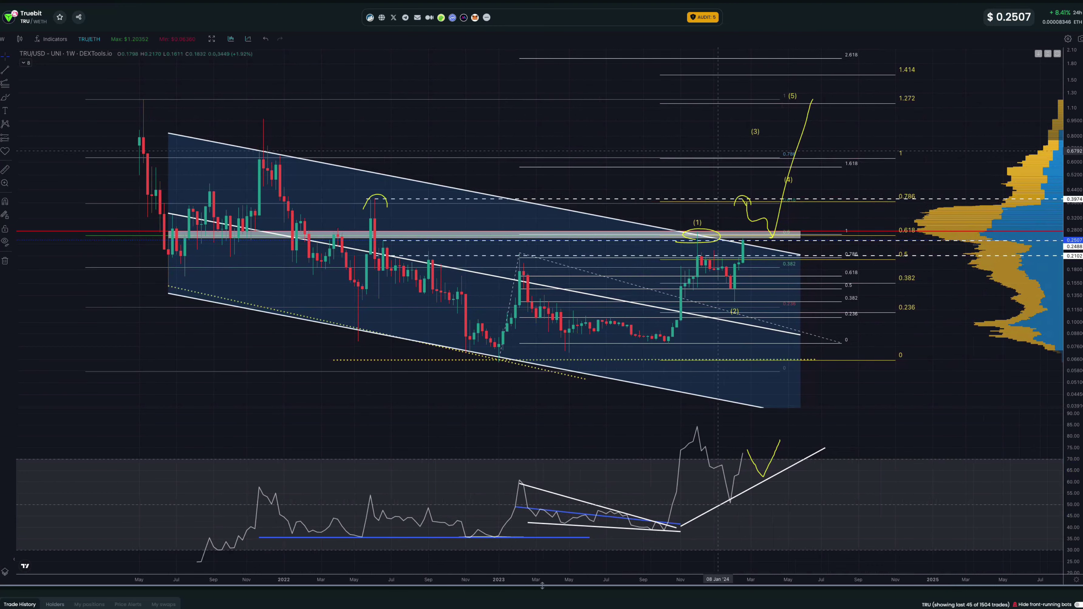
# Step: Set the chart's vertical grid lines to black at 84% opacity, and make the horizontal grid lines black too
pyautogui.click(1068, 38)
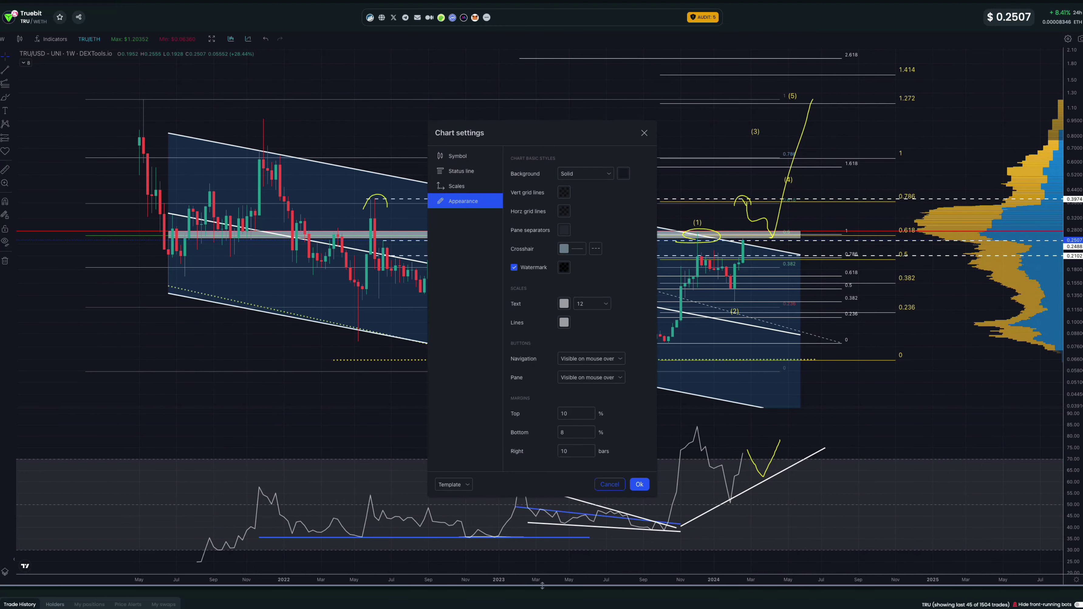
pyautogui.click(564, 192)
pyautogui.click(458, 157)
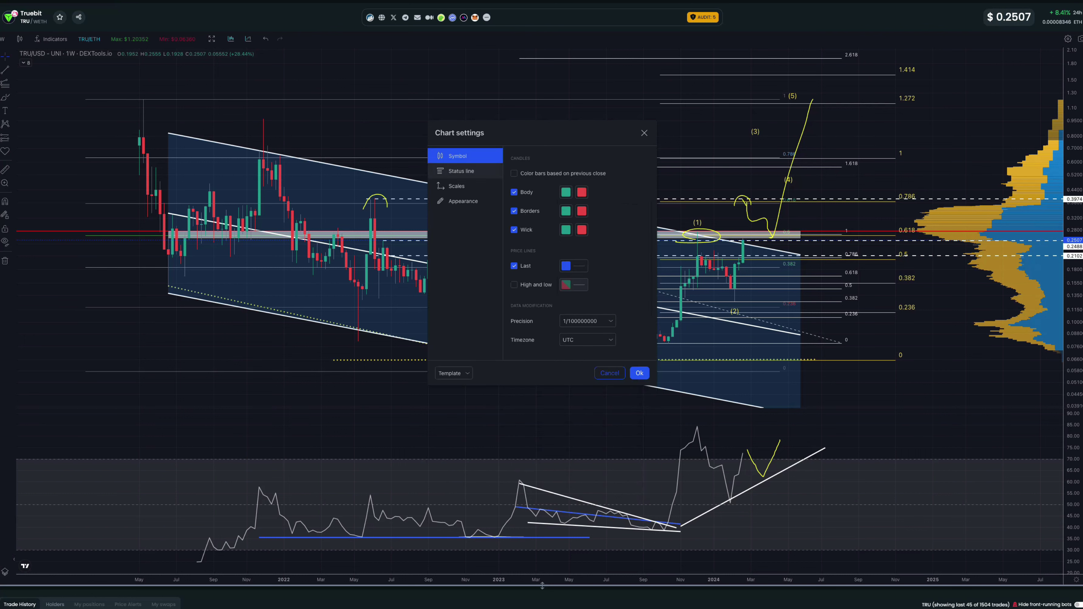
pyautogui.click(461, 170)
pyautogui.click(456, 186)
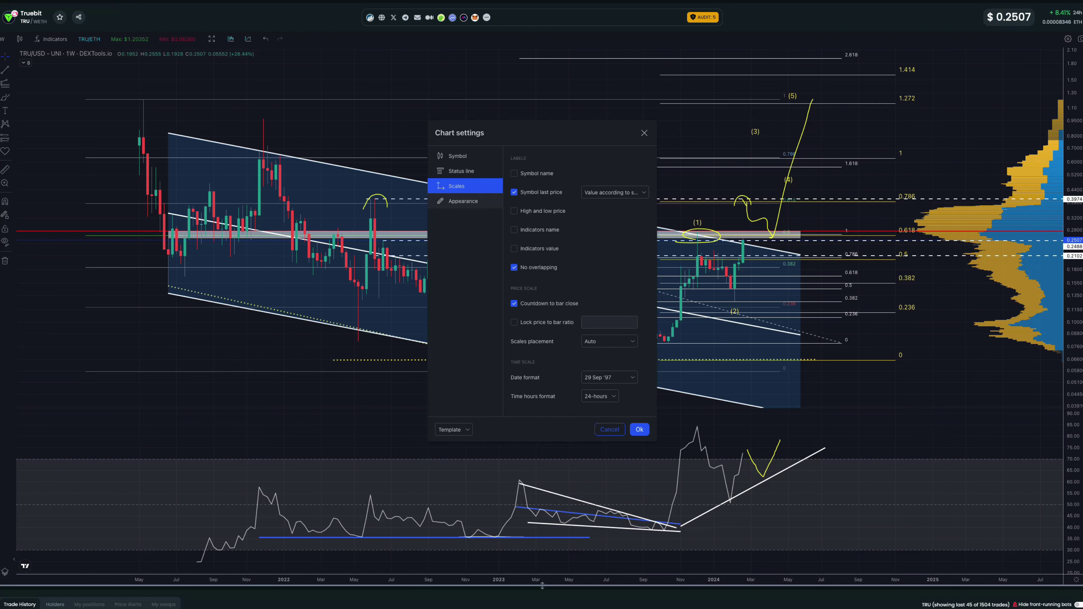
pyautogui.click(463, 201)
pyautogui.click(564, 193)
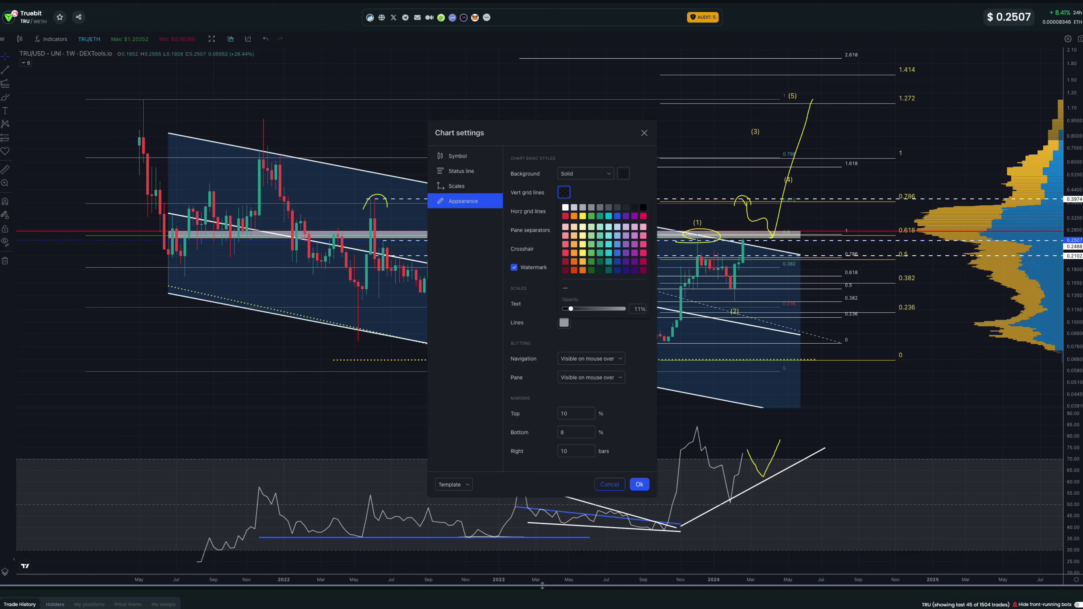
pyautogui.click(564, 211)
pyautogui.click(564, 211)
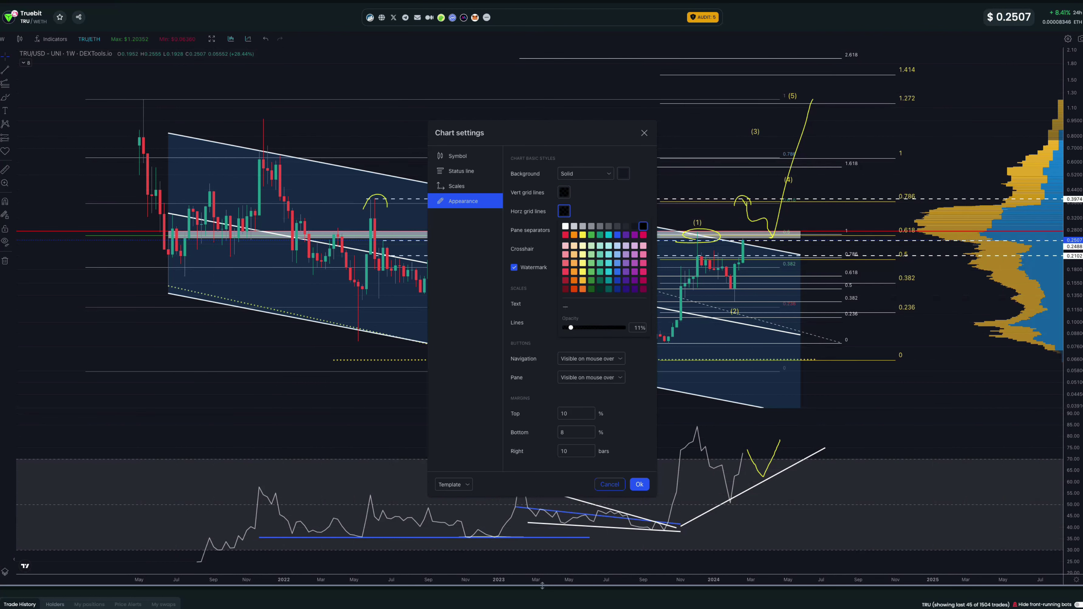
pyautogui.click(564, 192)
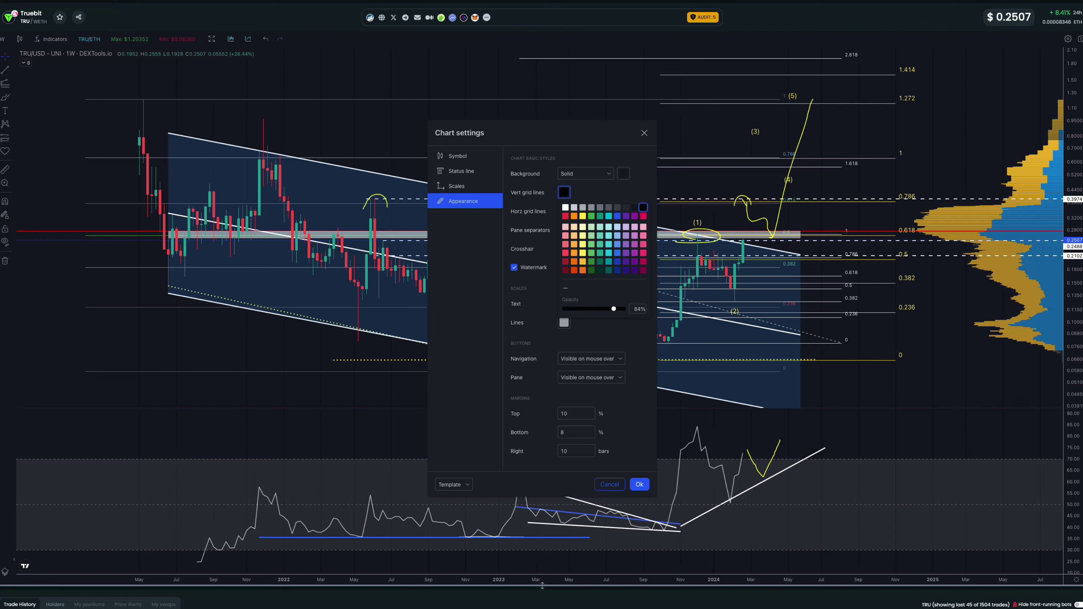
pyautogui.press('Escape')
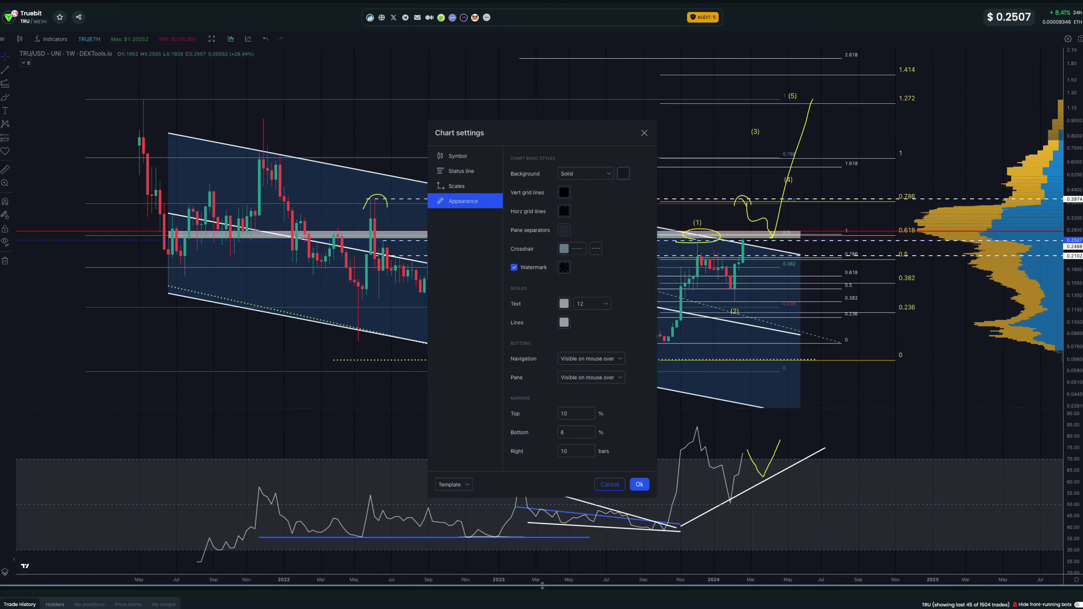
# Step: Set the solid chart background to black and apply the chart settings
pyautogui.click(622, 173)
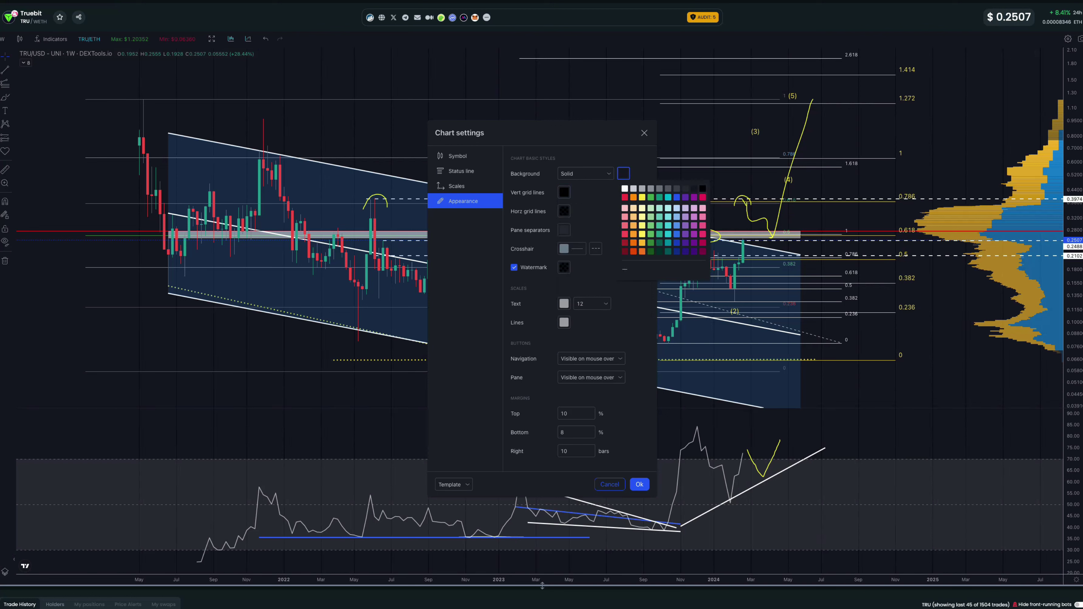
pyautogui.click(703, 188)
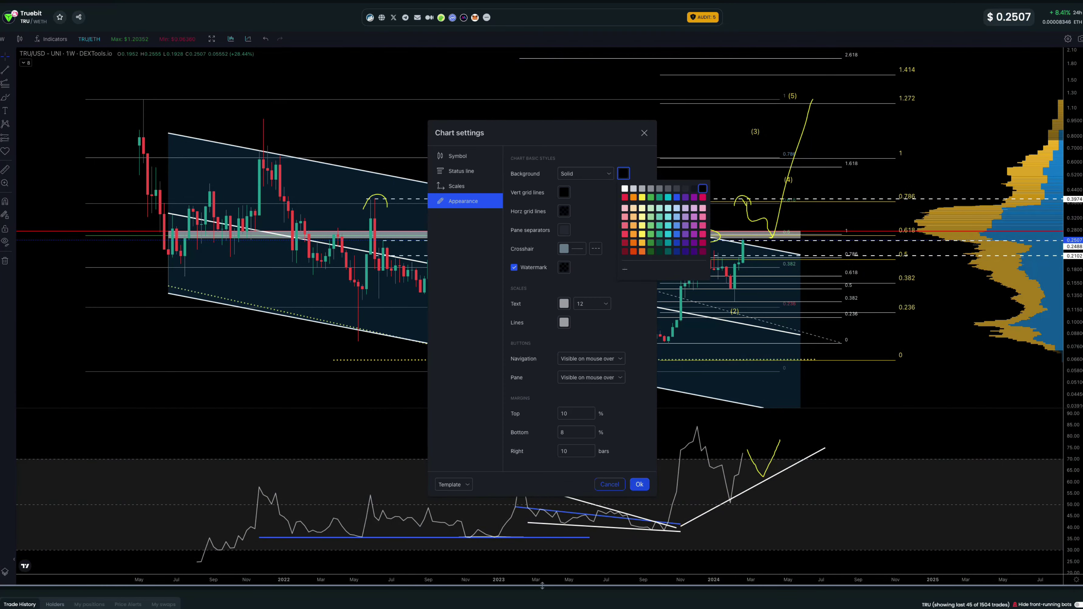
pyautogui.click(638, 485)
# Step: Review the whole price history, the wave (5) projection and the yellow Fib levels up to 1.618 at several scales
pyautogui.moveTo(1072, 299); pyautogui.dragTo(1072, 267)
pyautogui.moveTo(936, 346); pyautogui.dragTo(896, 305)
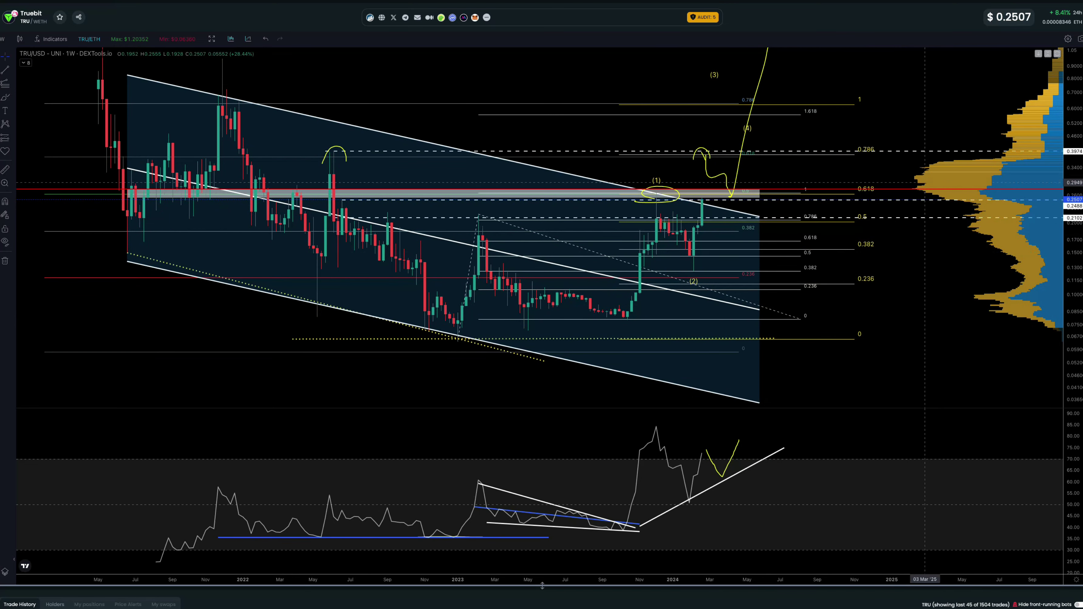
pyautogui.moveTo(1011, 171); pyautogui.dragTo(958, 171)
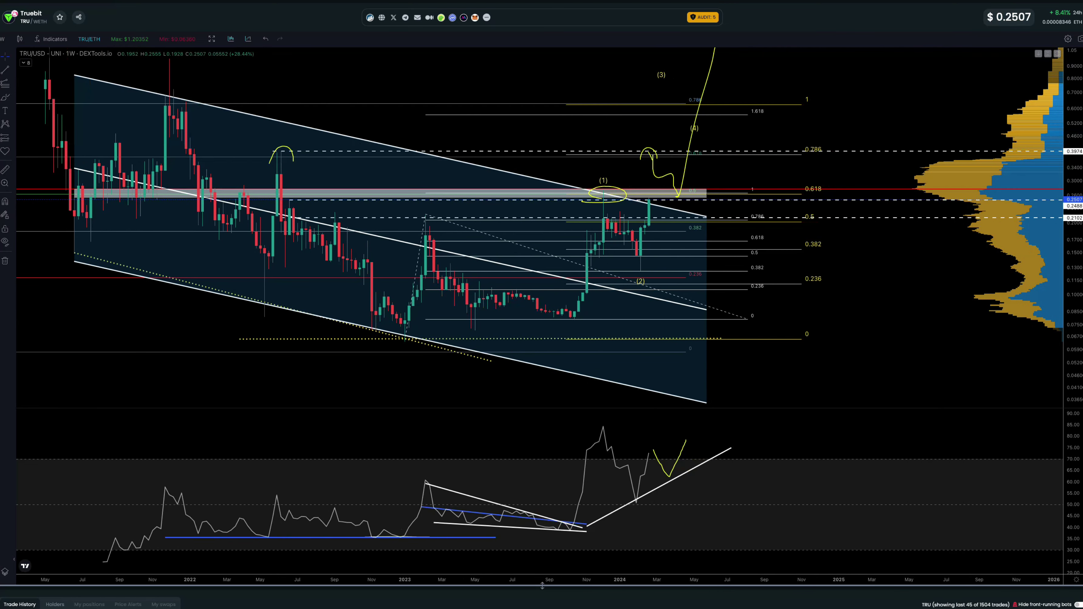
pyautogui.moveTo(1073, 171); pyautogui.dragTo(1073, 290)
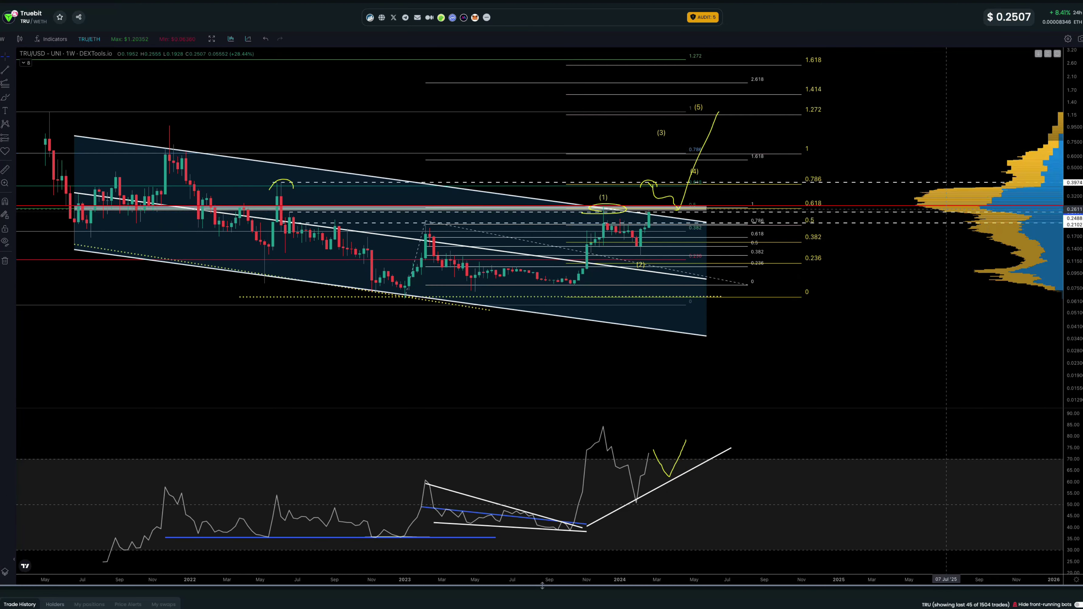
pyautogui.scroll(-4, 937, 208)
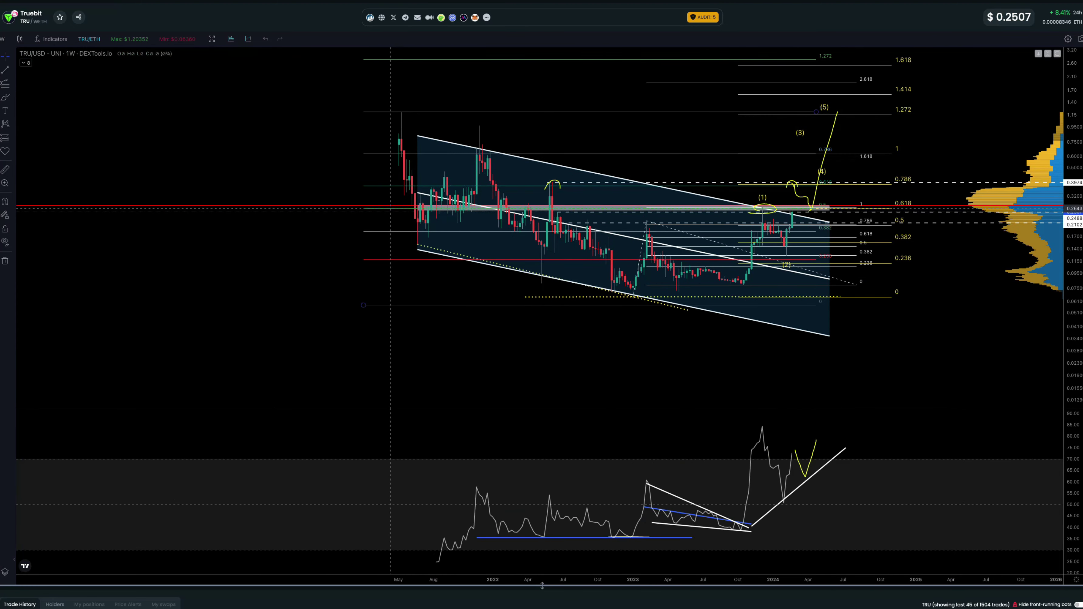
pyautogui.scroll(4, 749, 242)
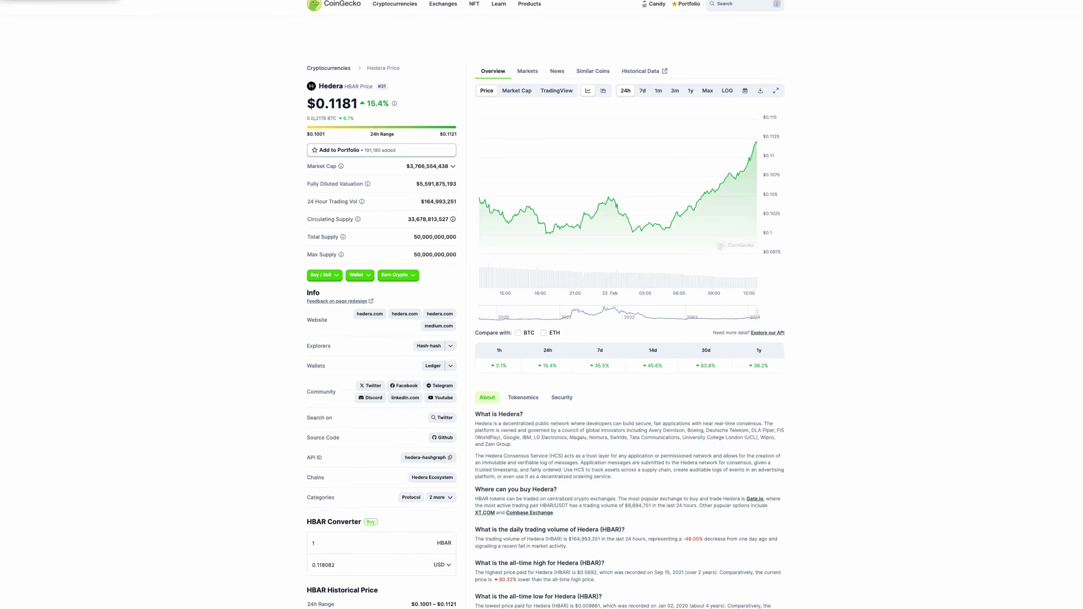
# Step: Switch to CoinGecko and try to open Truebit's page through a coin search
pyautogui.press('/')
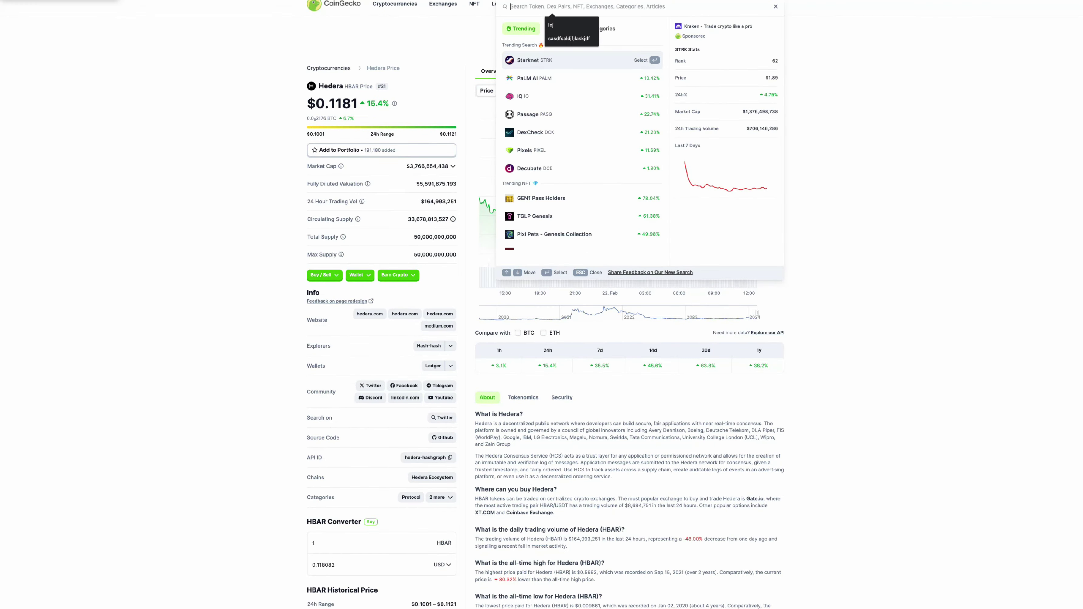
pyautogui.write('t')
pyautogui.press('BackSpace')
pyautogui.press('BackSpace')
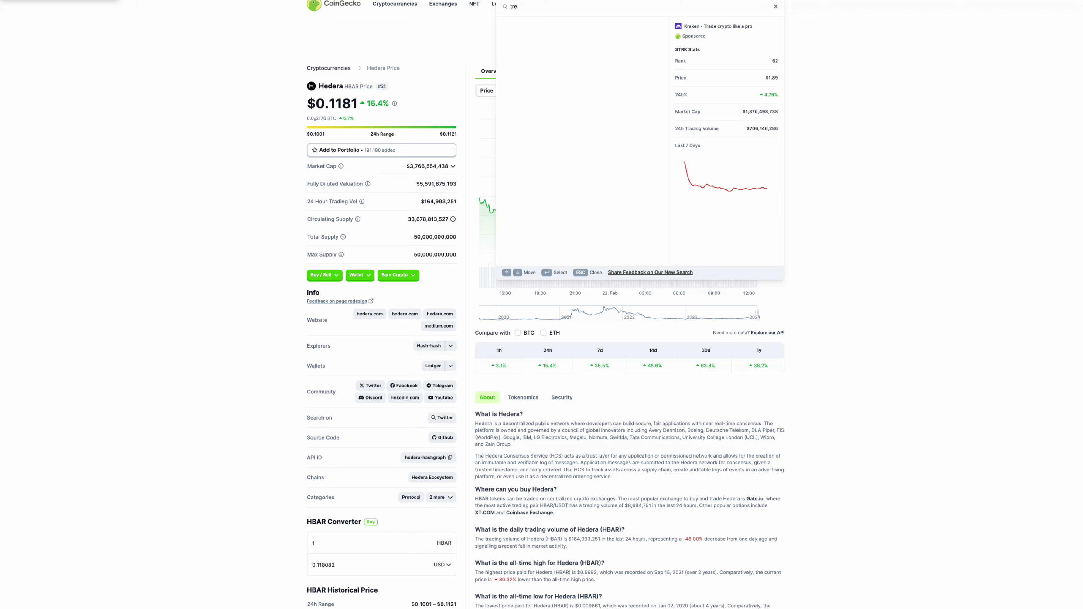
pyautogui.write('ebit')
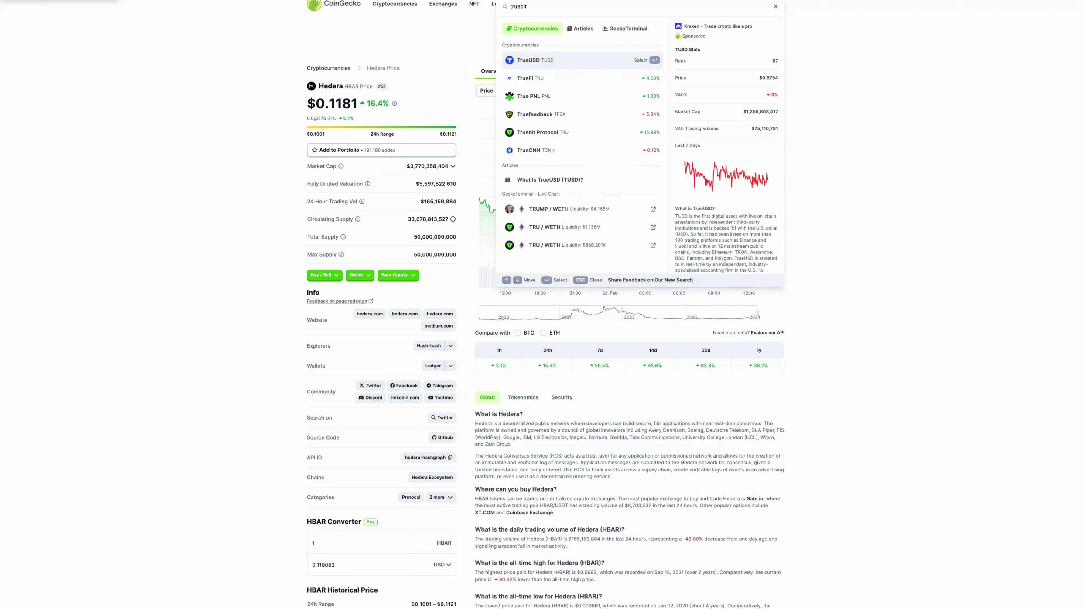
pyautogui.press('Return')
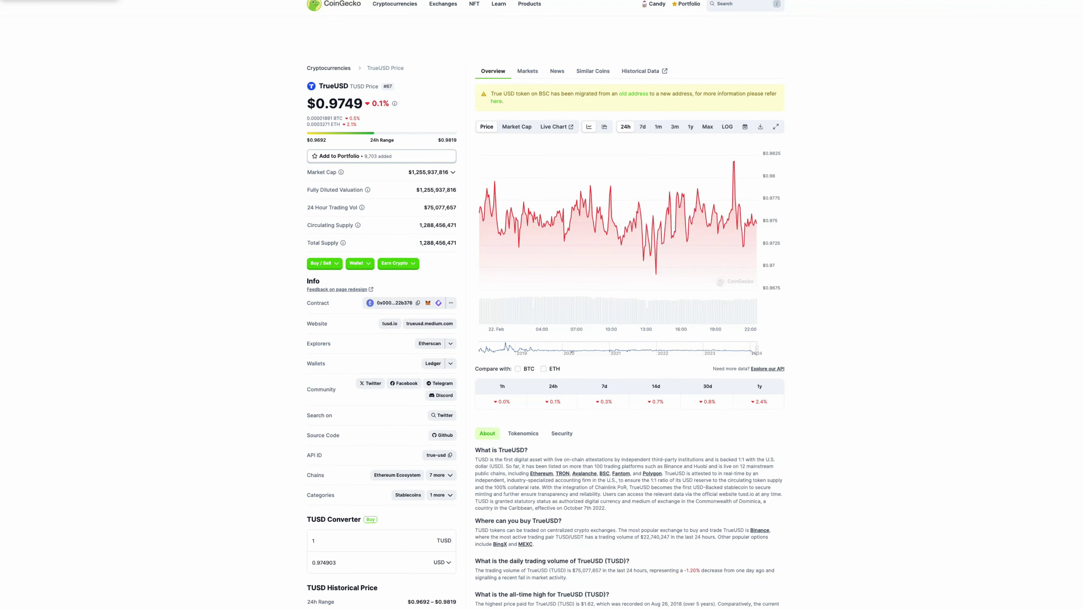
# Step: Search CoinGecko for "truebit" and open the Truebit Protocol price page
pyautogui.press('/')
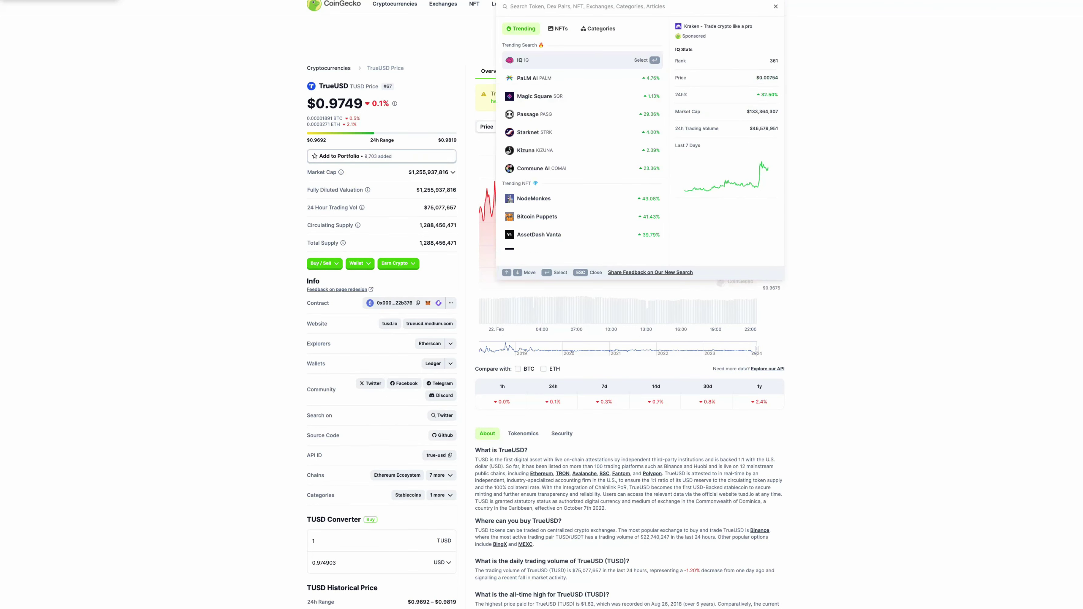
pyautogui.click(587, 7)
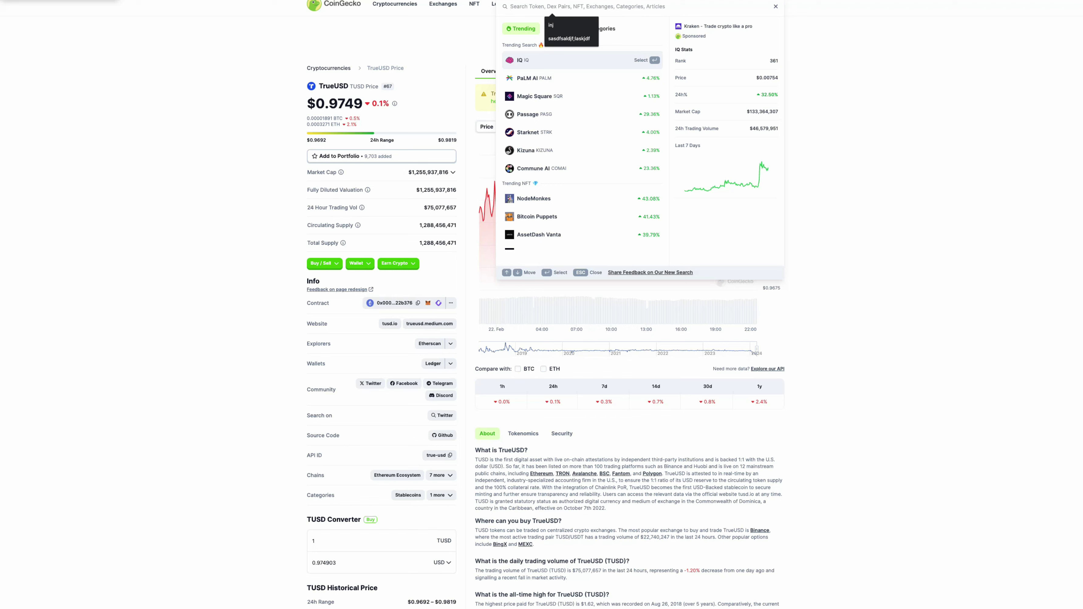
pyautogui.write('t')
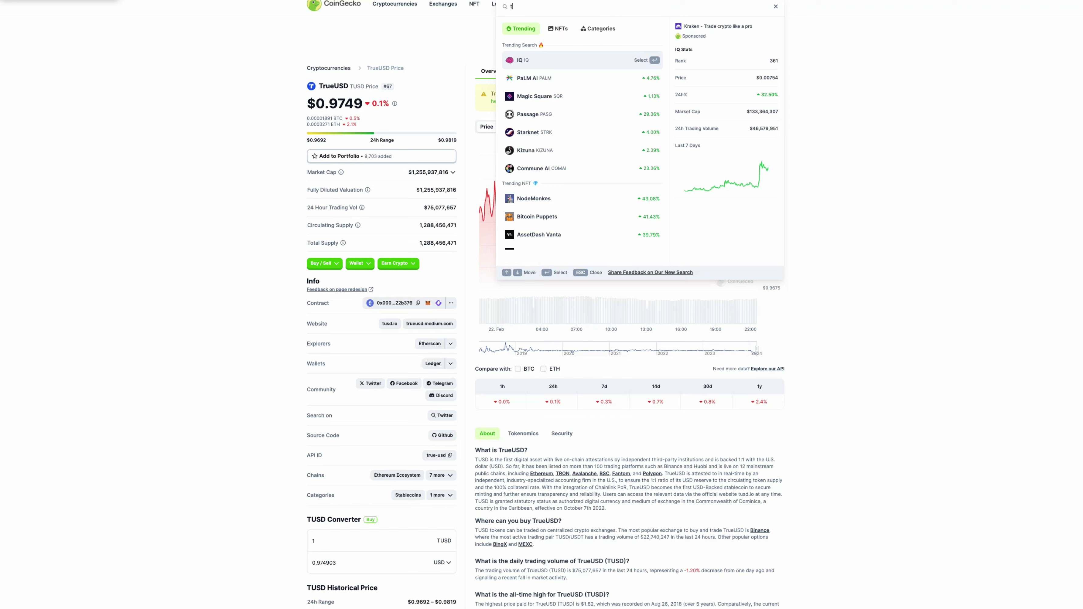
pyautogui.write('ruebit')
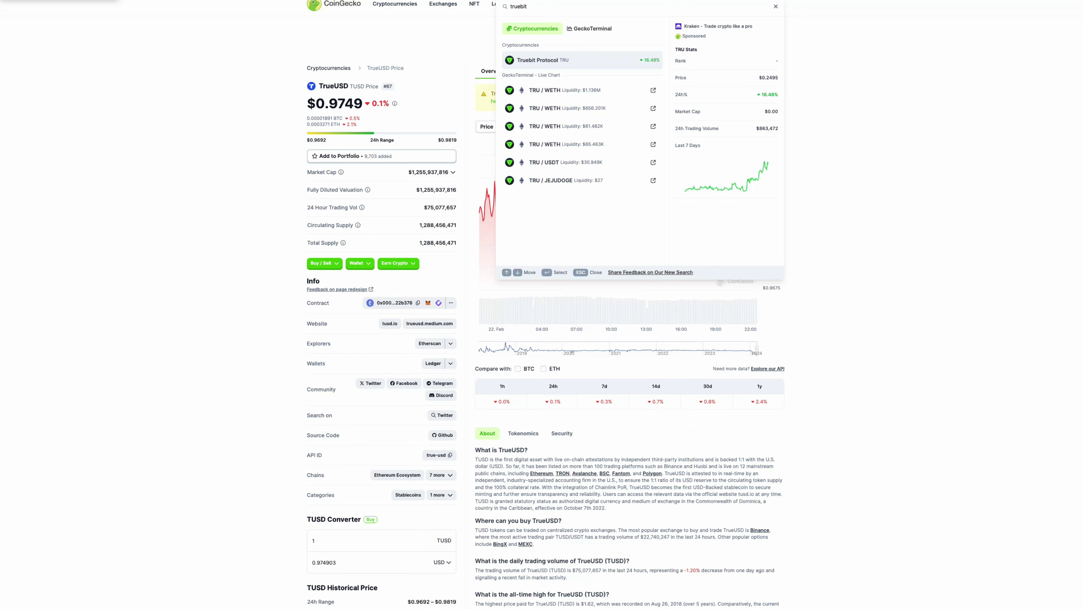
pyautogui.press('Return')
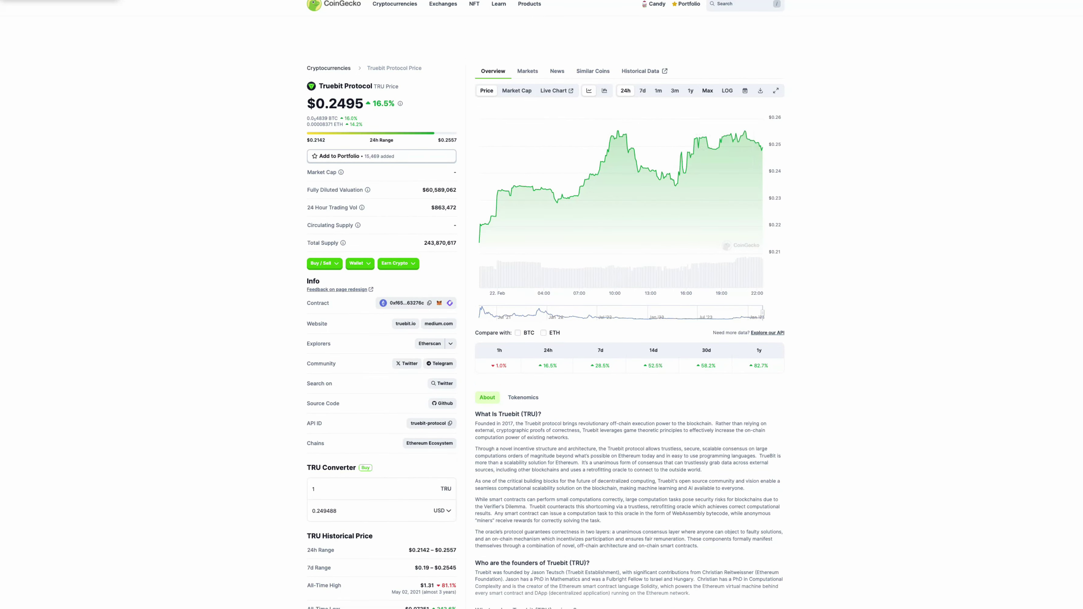
# Step: Display Truebit's price over the maximum time range on CoinGecko, and return to the weekly TRU/USD chart on DEXTools
pyautogui.click(708, 91)
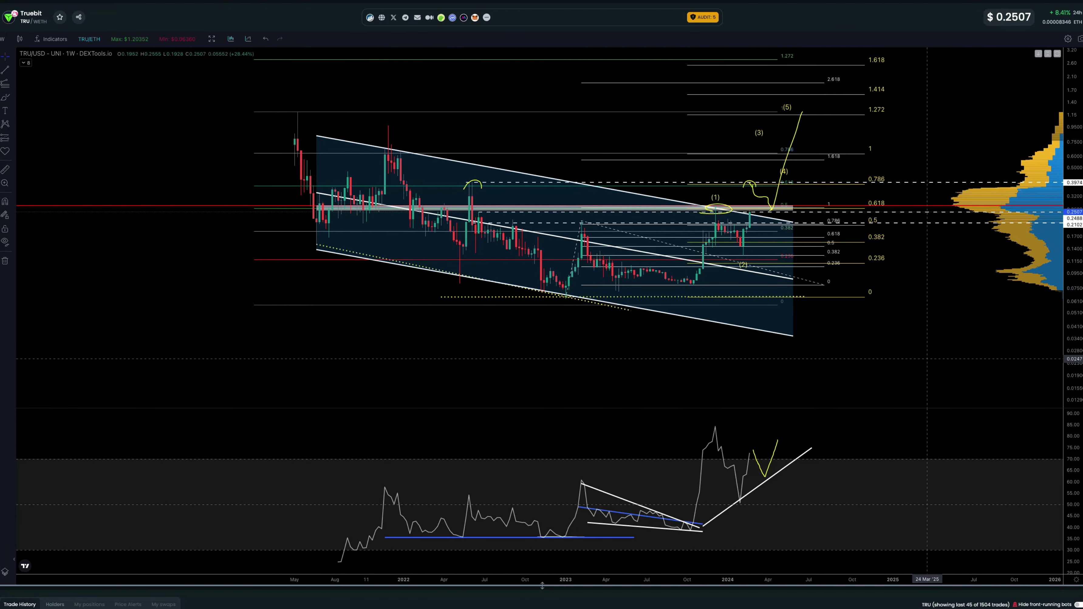
pyautogui.moveTo(909, 354); pyautogui.dragTo(907, 354)
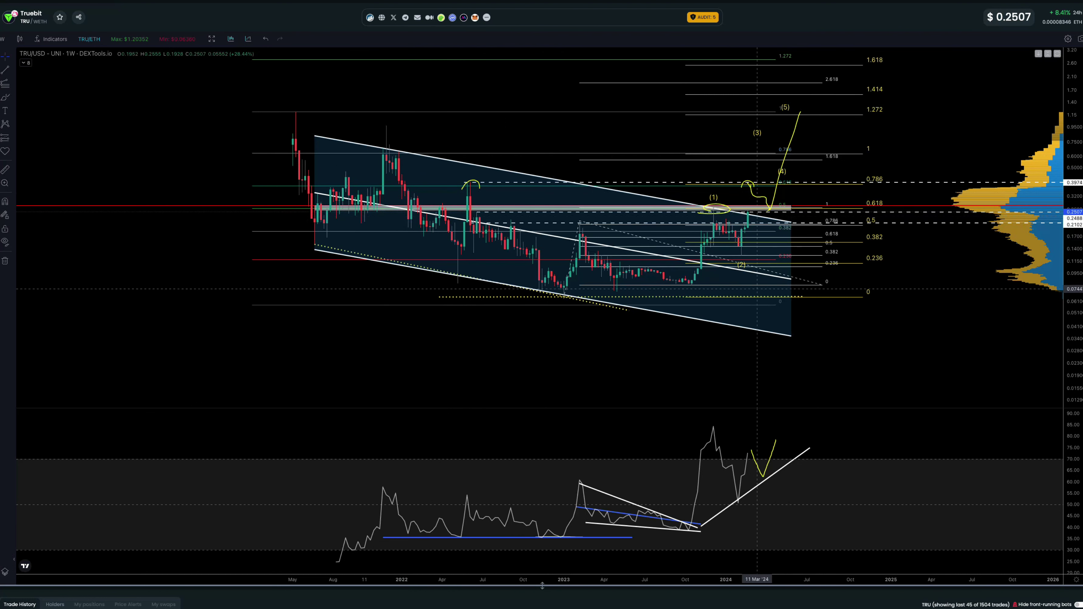
pyautogui.scroll(1, 766, 205)
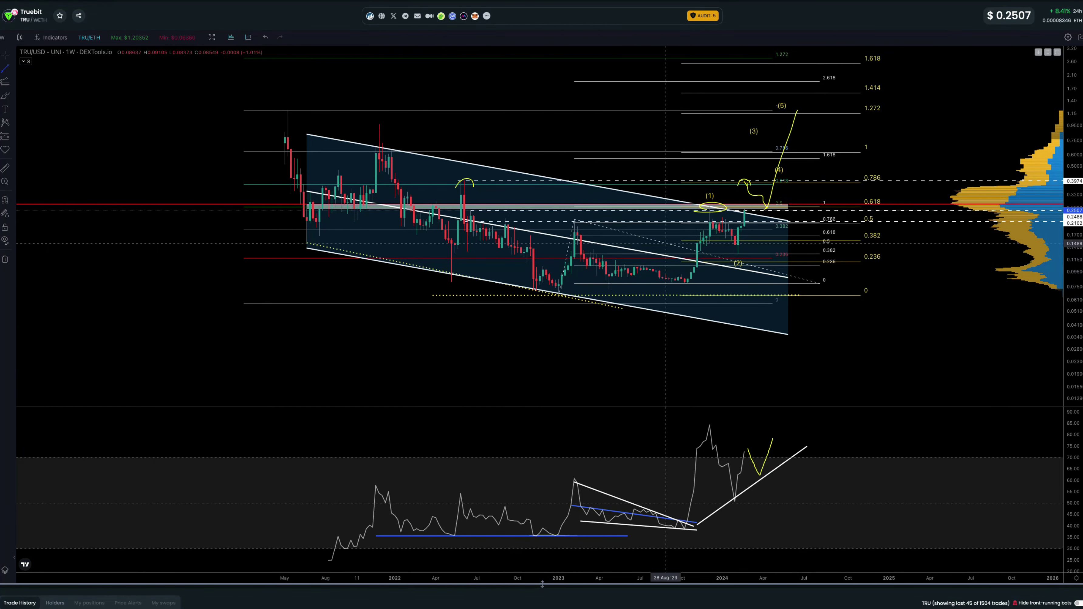
# Step: Draw a rising trend line beneath the recent lows from 24 Jul '23 to 12 Aug '24, and lower its starting point slightly
pyautogui.click(650, 298)
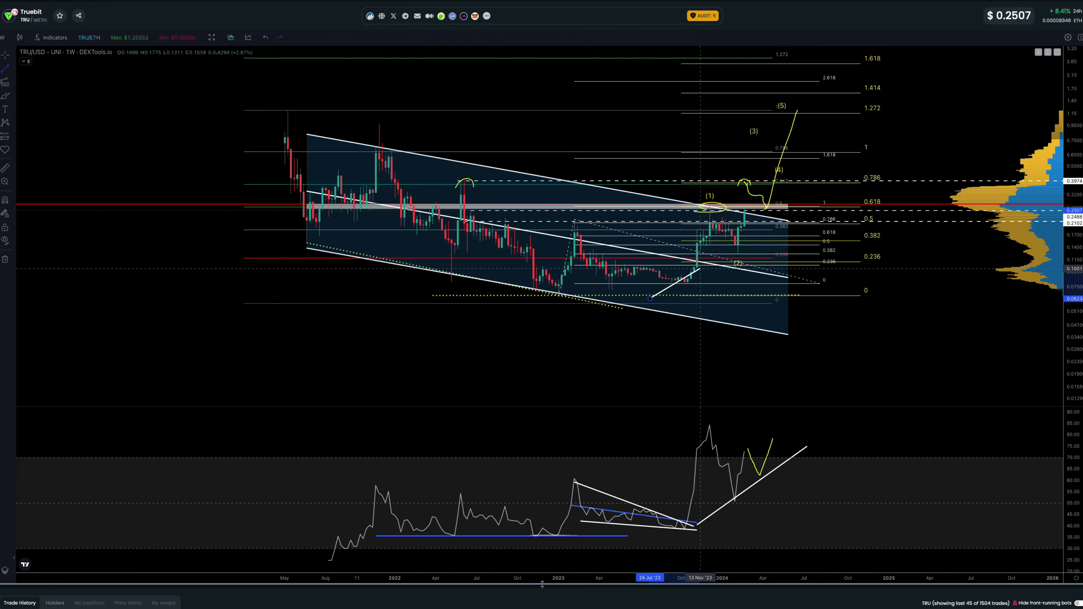
pyautogui.click(822, 202)
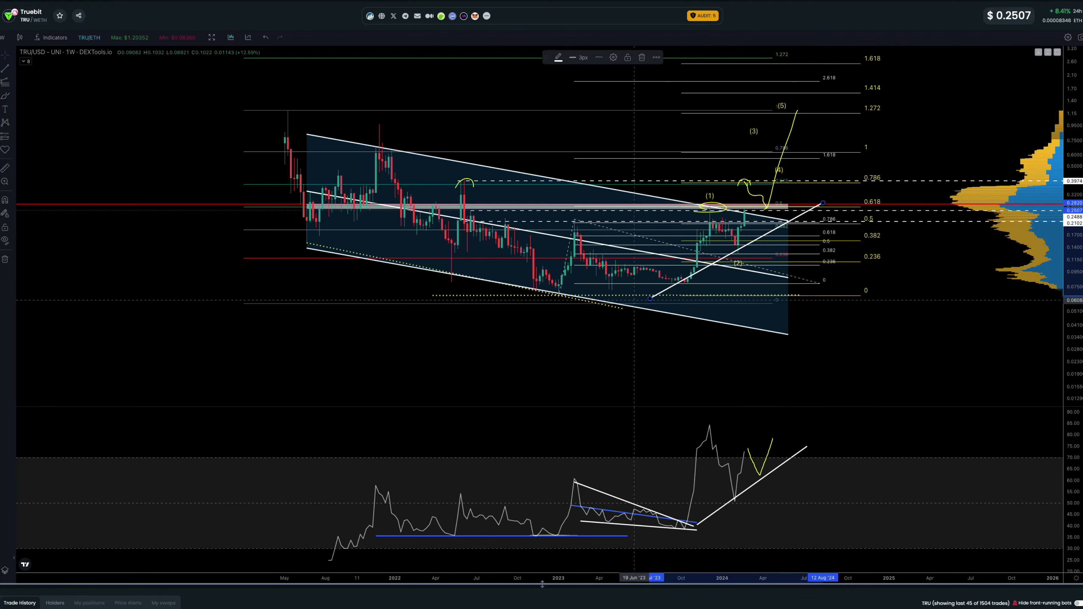
pyautogui.moveTo(650, 297); pyautogui.dragTo(650, 305)
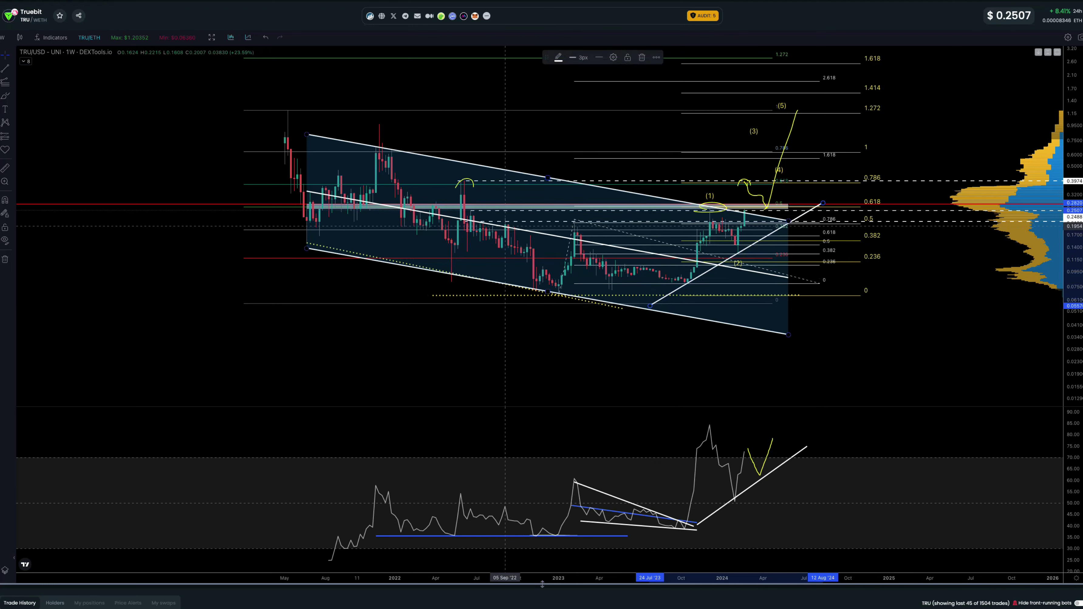
# Step: Change the dashed horizontal level at 0.2102, starting in June 2022, to a solid line style
pyautogui.click(499, 221)
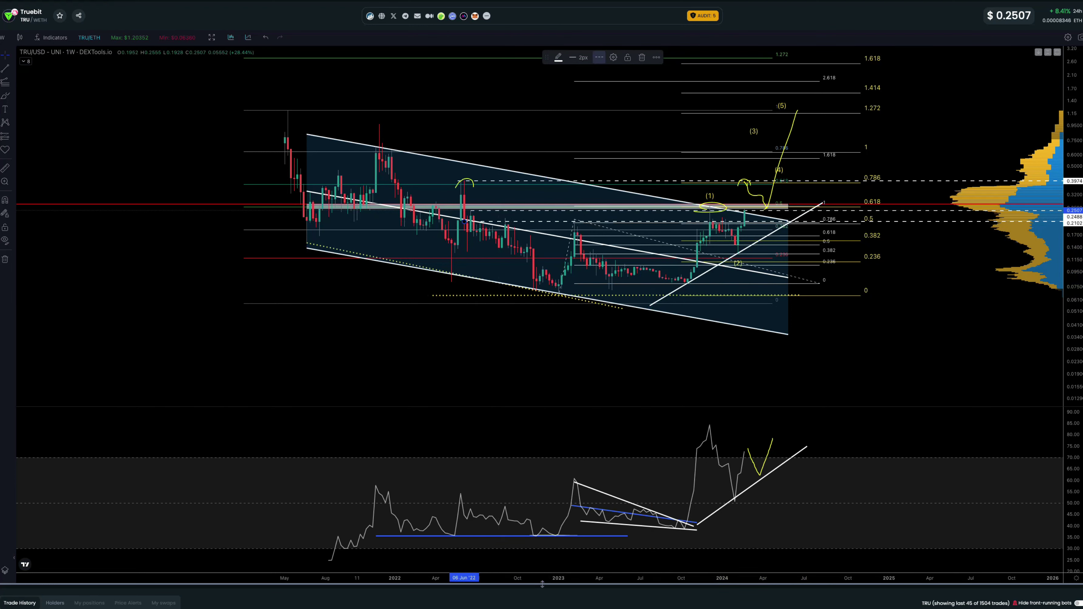
pyautogui.click(600, 57)
pyautogui.click(599, 73)
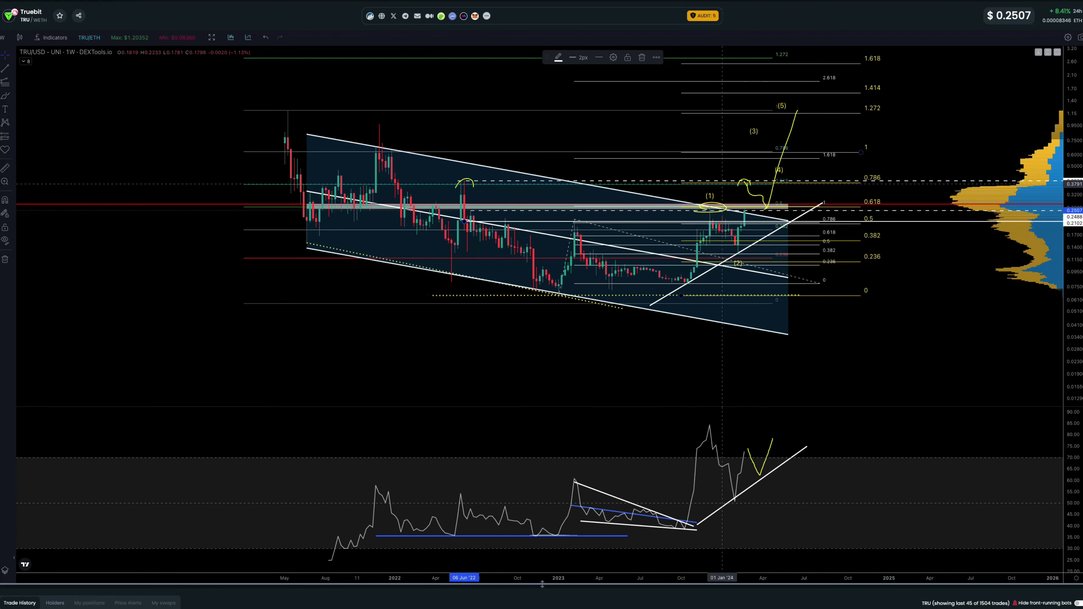
# Step: Brush a yellow circled zigzag around the 0.786 level and a rally from the new trend line up to about the 1.414 level
pyautogui.click(5, 96)
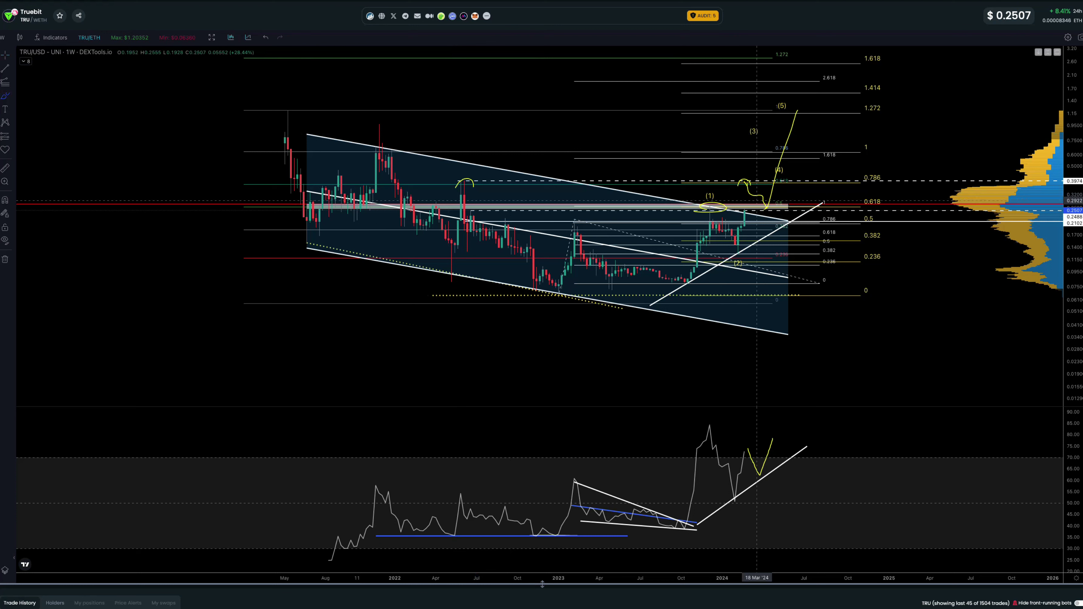
pyautogui.moveTo(773, 201)
pyautogui.mouseDown()
pyautogui.moveTo(748, 163)
pyautogui.moveTo(793, 181)
pyautogui.moveTo(755, 200)
pyautogui.moveTo(751, 182)
pyautogui.moveTo(757, 166)
pyautogui.moveTo(762, 202)
pyautogui.moveTo(770, 180)
pyautogui.moveTo(791, 213)
pyautogui.moveTo(823, 87)
pyautogui.mouseUp()
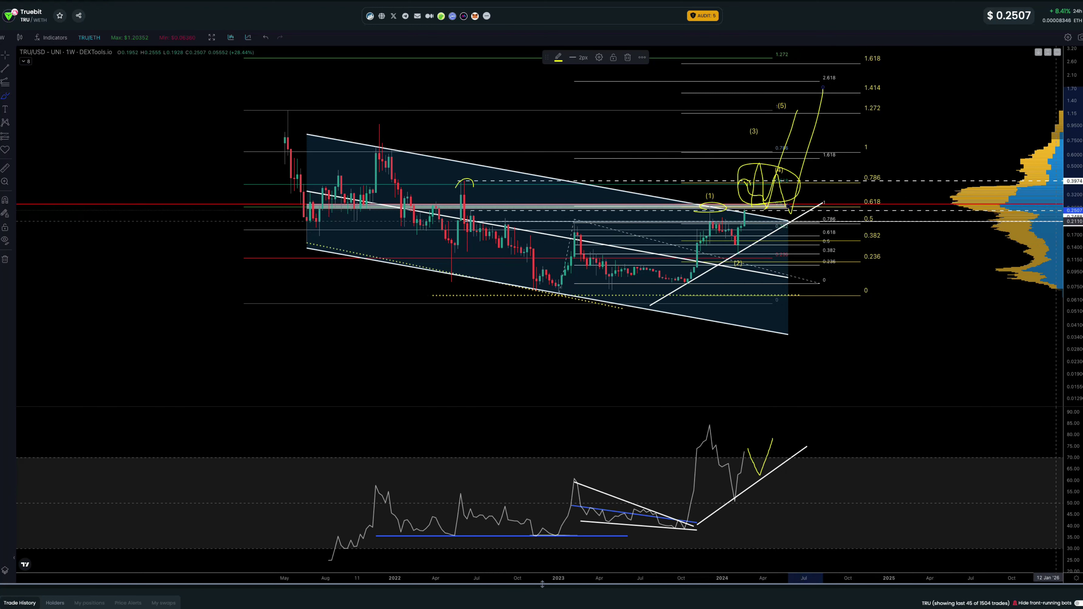
pyautogui.moveTo(1073, 222); pyautogui.dragTo(1073, 278)
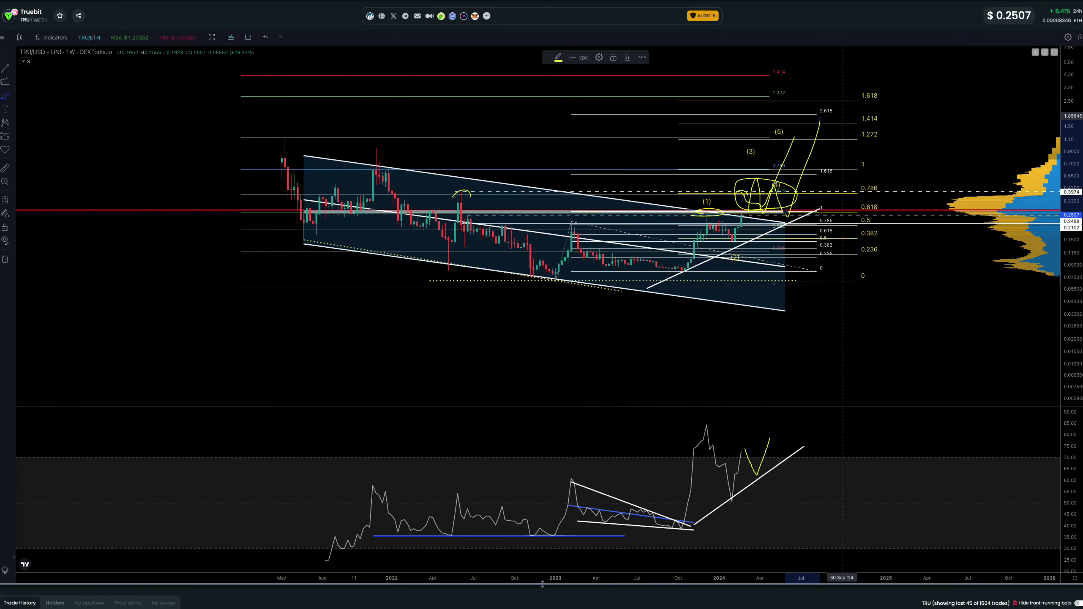
pyautogui.moveTo(946, 94); pyautogui.dragTo(943, 161)
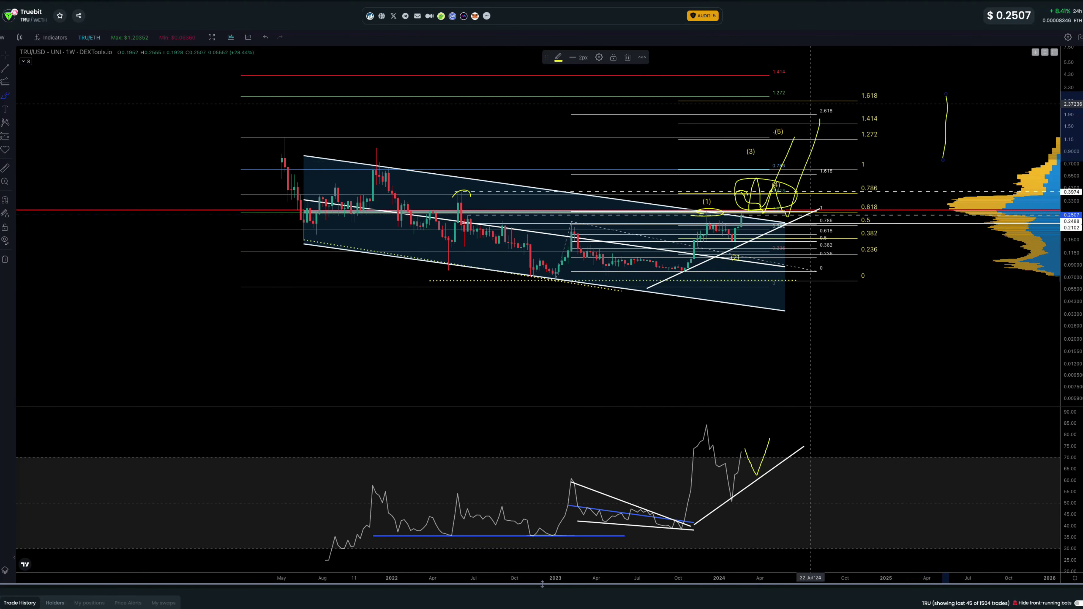
pyautogui.click(628, 57)
pyautogui.moveTo(887, 60); pyautogui.dragTo(902, 162)
pyautogui.click(627, 57)
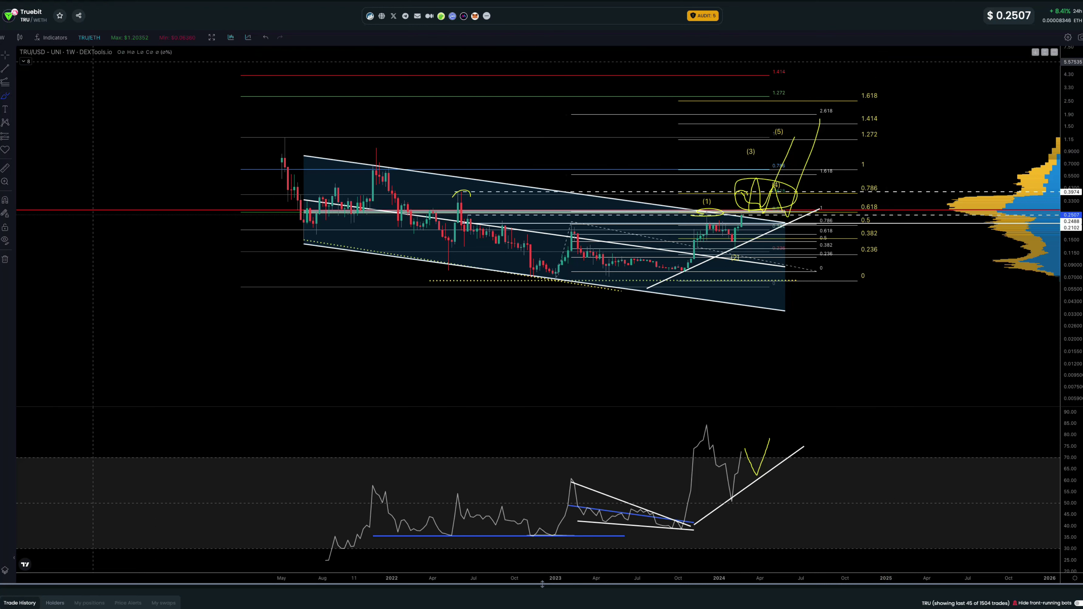
# Step: Bring the higher Fibonacci targets up to the blue 1.618 level into view above the yellow projections
pyautogui.moveTo(1012, 88); pyautogui.dragTo(946, 200)
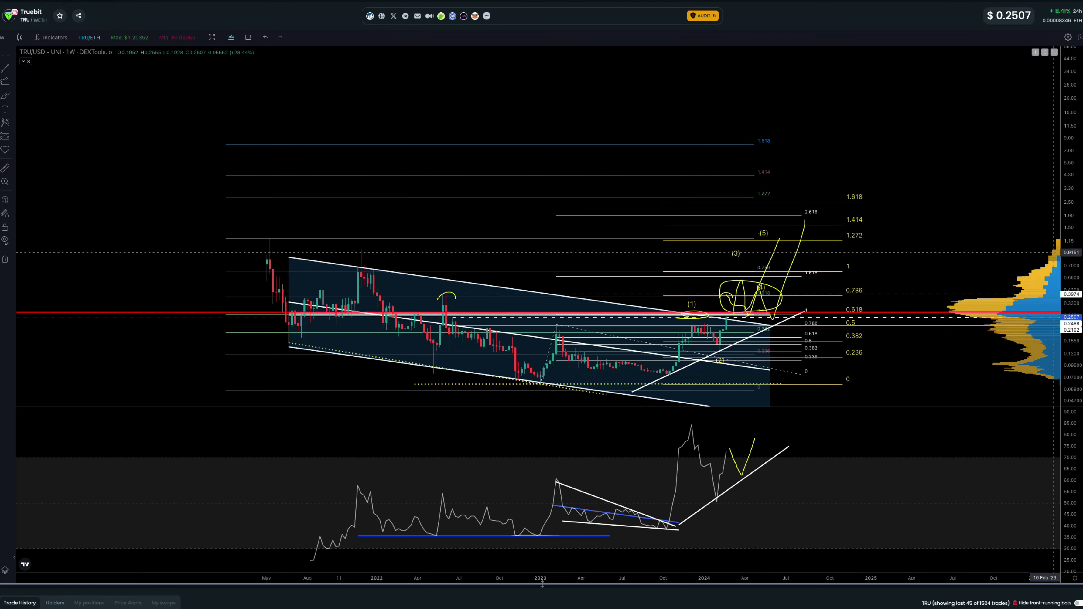
pyautogui.moveTo(1070, 253); pyautogui.dragTo(1070, 207)
pyautogui.moveTo(947, 241); pyautogui.dragTo(946, 204)
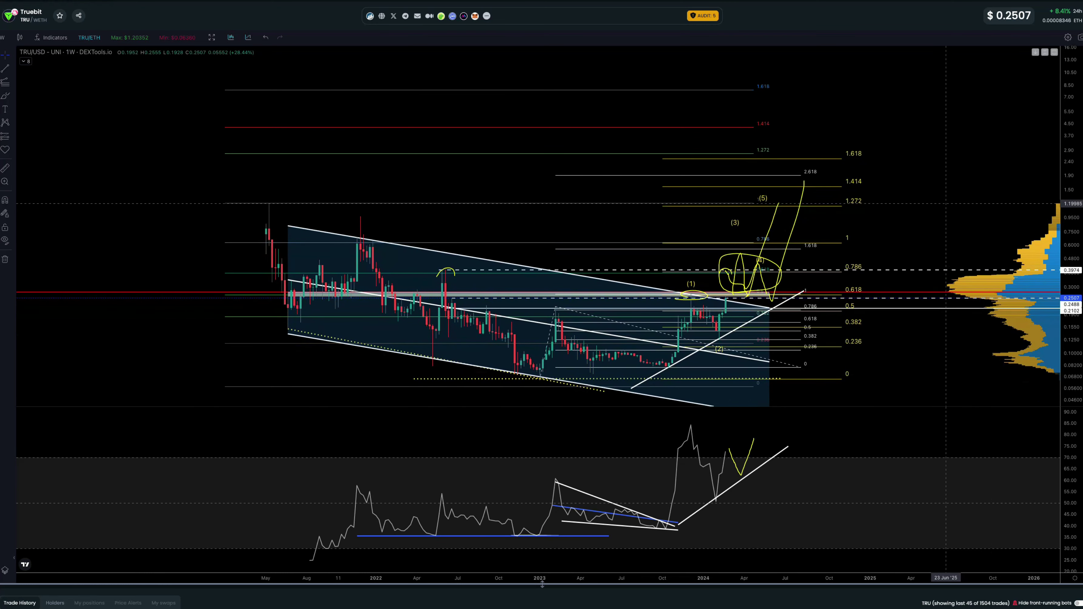